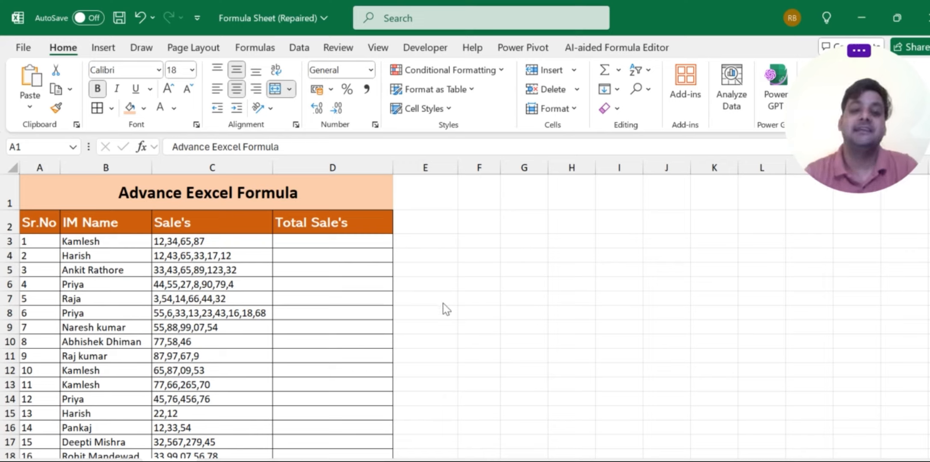
Examine the table's column headers and the comma-separated sales values in its first rows
click(216, 255)
click(129, 232)
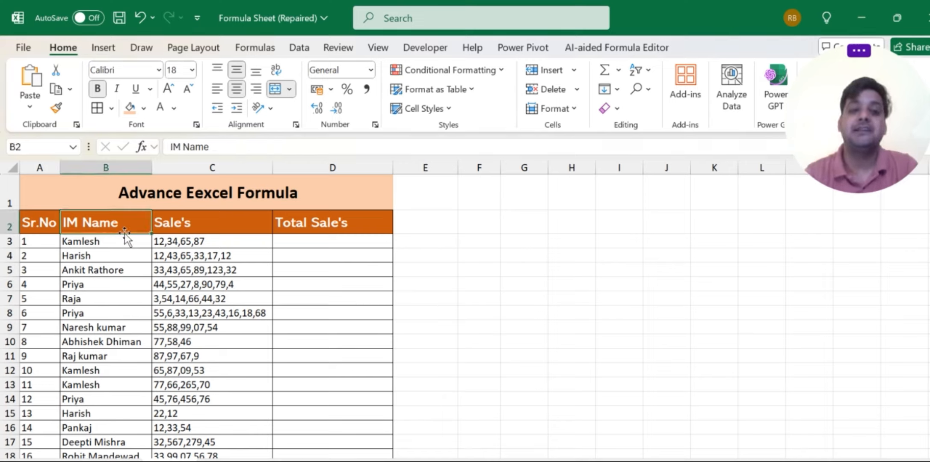
click(39, 222)
click(93, 227)
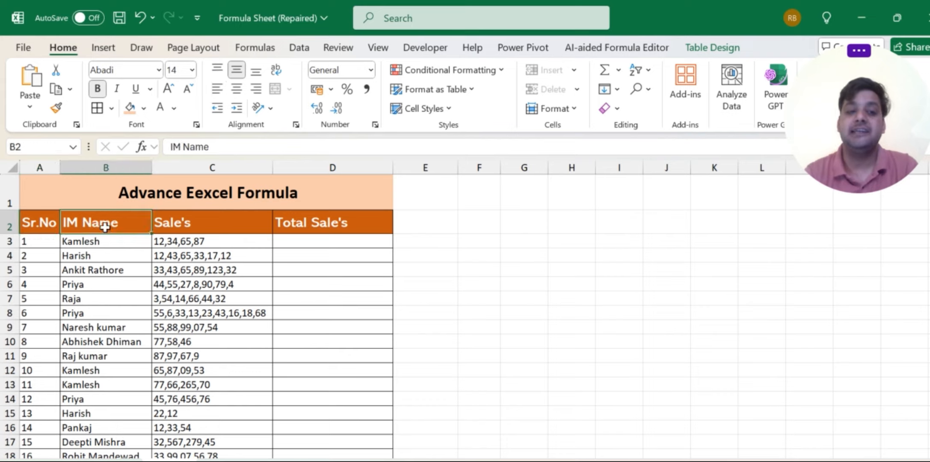
click(195, 226)
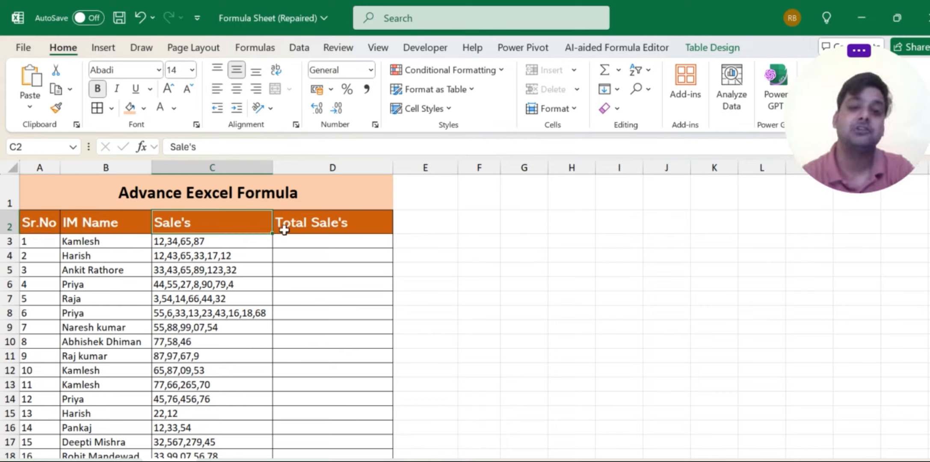
click(331, 223)
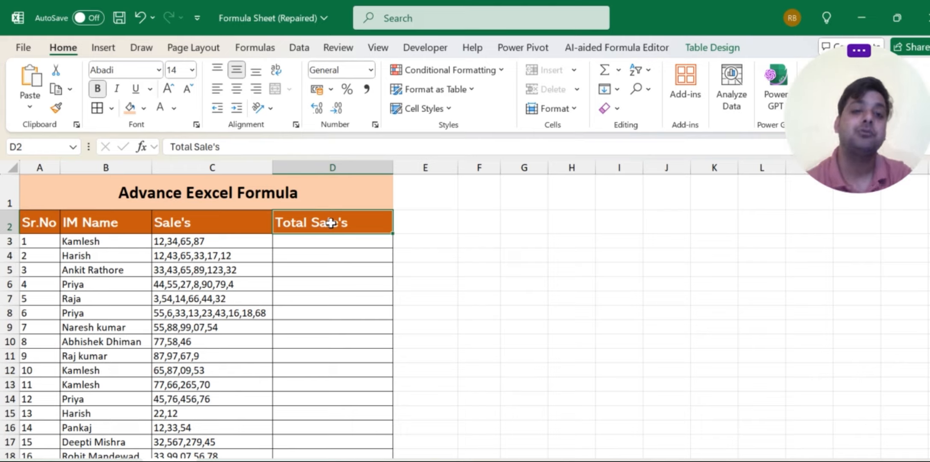
click(214, 252)
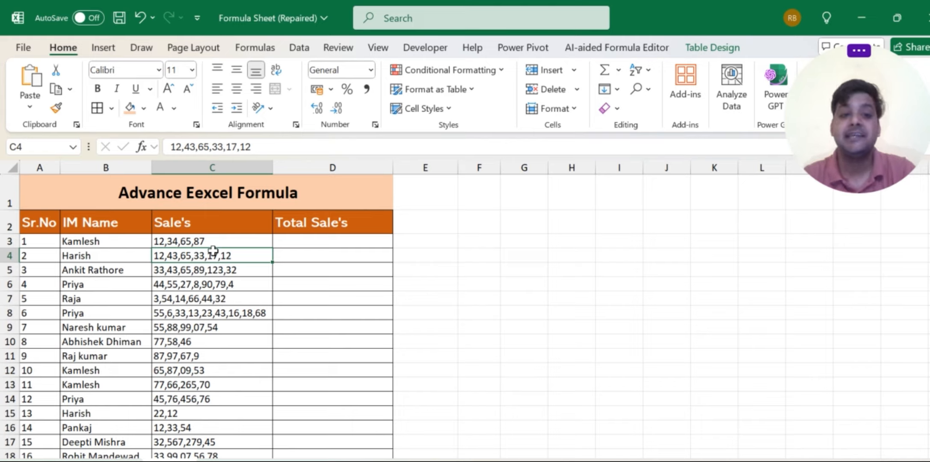
click(109, 241)
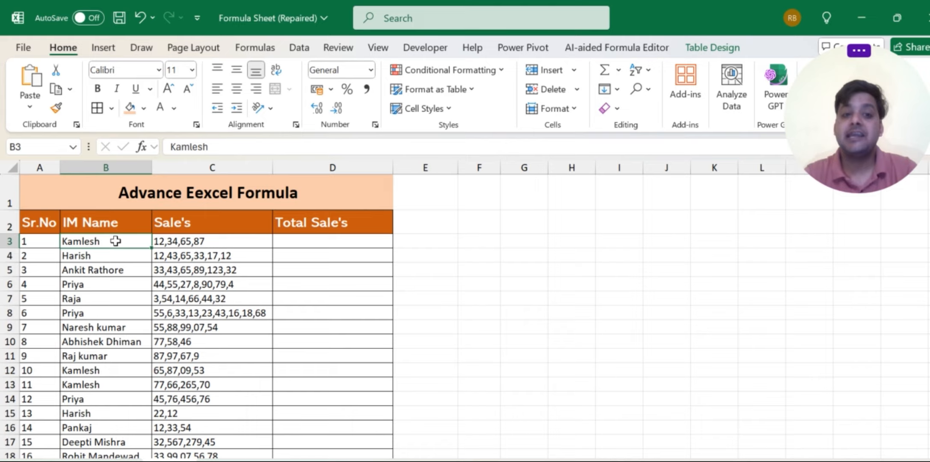
click(193, 250)
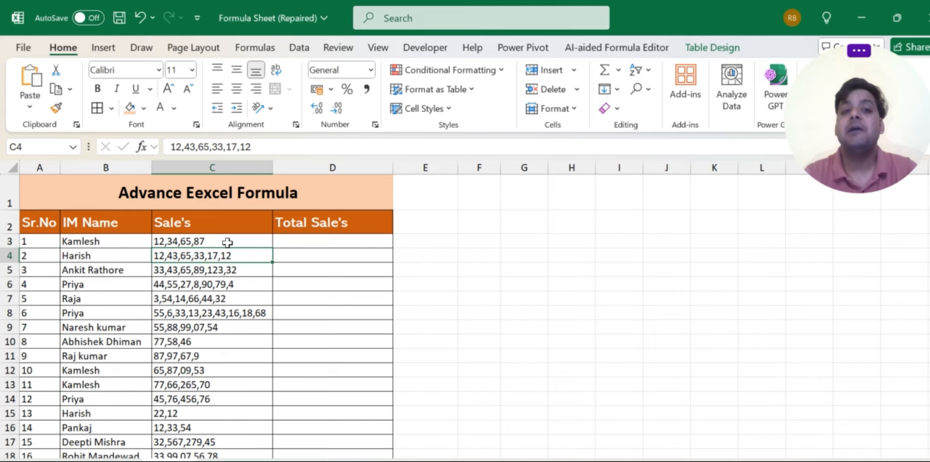
Enter =SUM(12,34,65,87) in D3 to total the first row's sales values
click(319, 244)
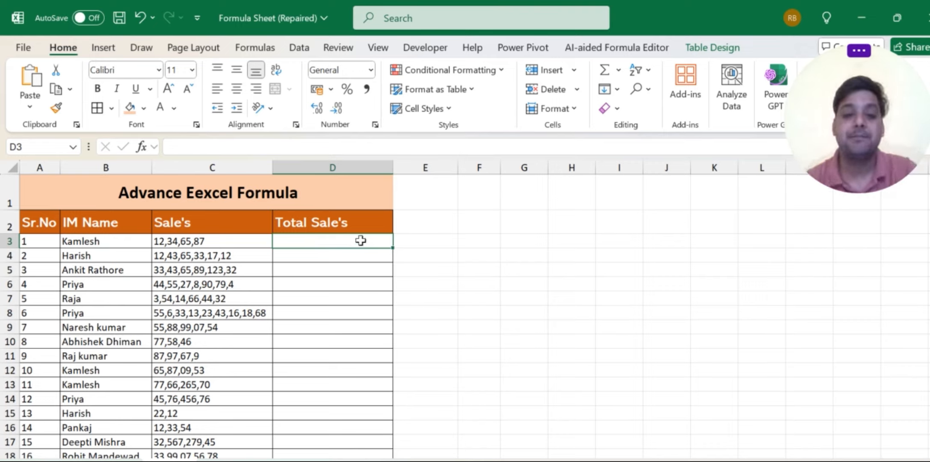
text(=sum)
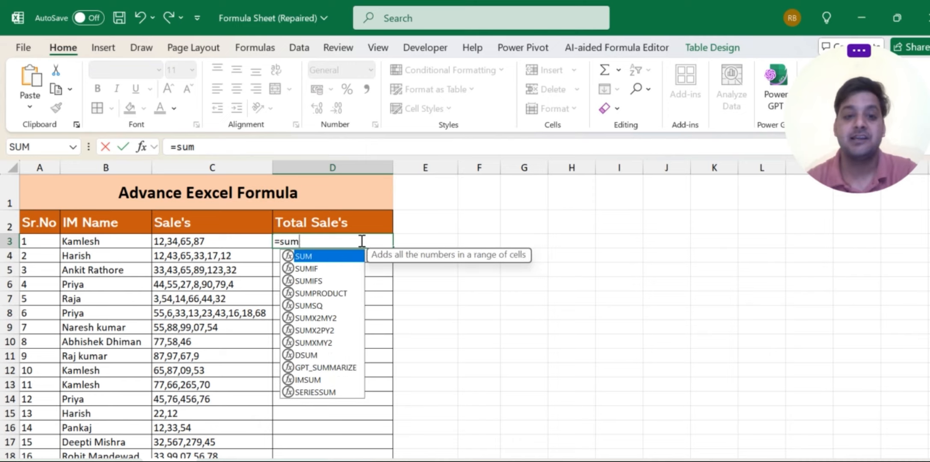
key(Tab)
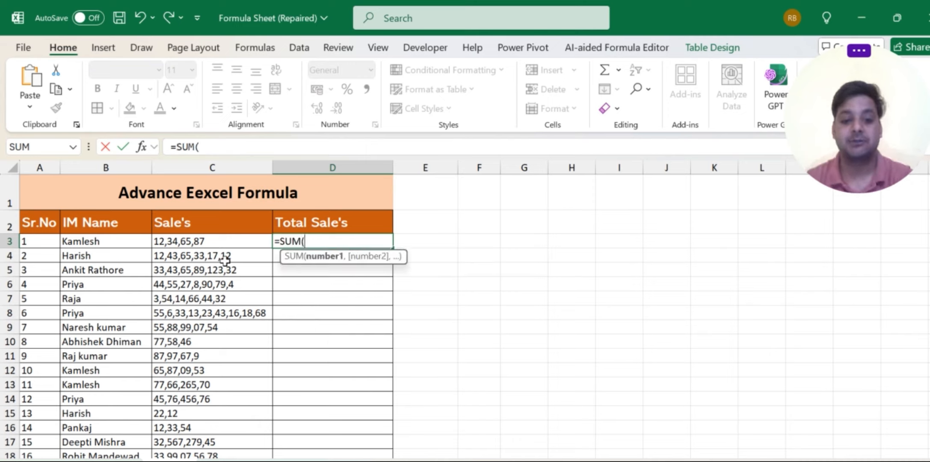
text(12)
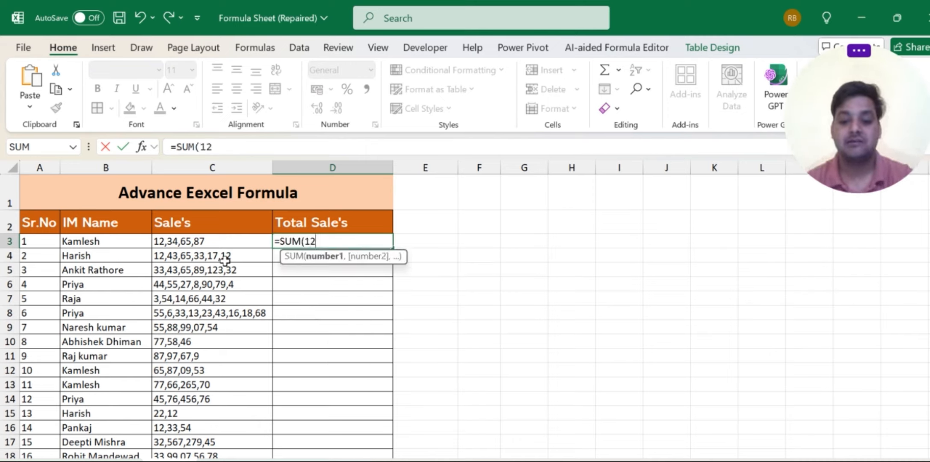
text(+)
key(BackSpace)
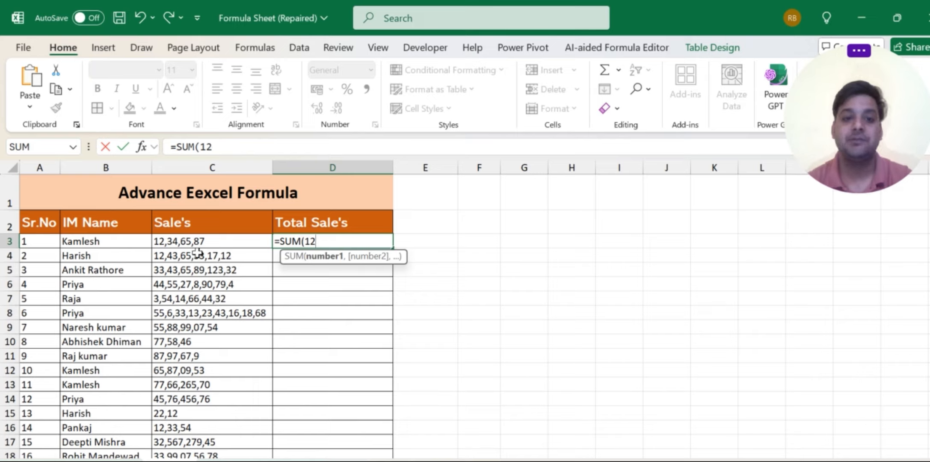
text(,)
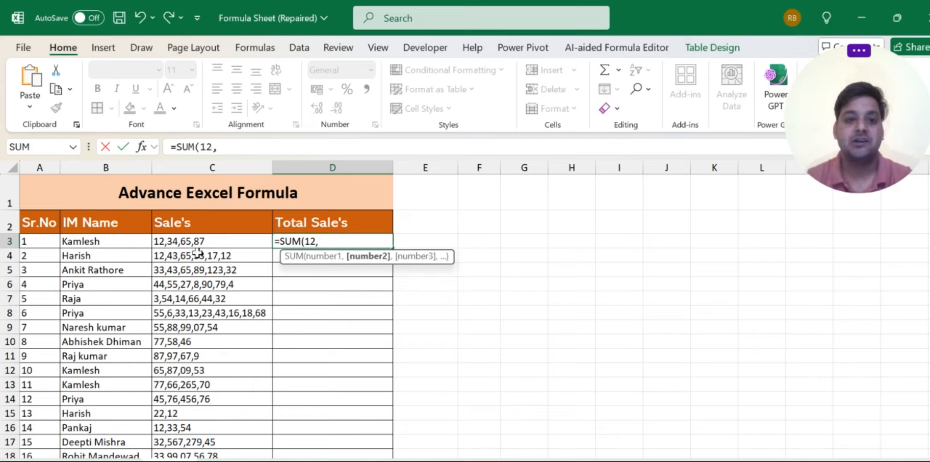
text(3)
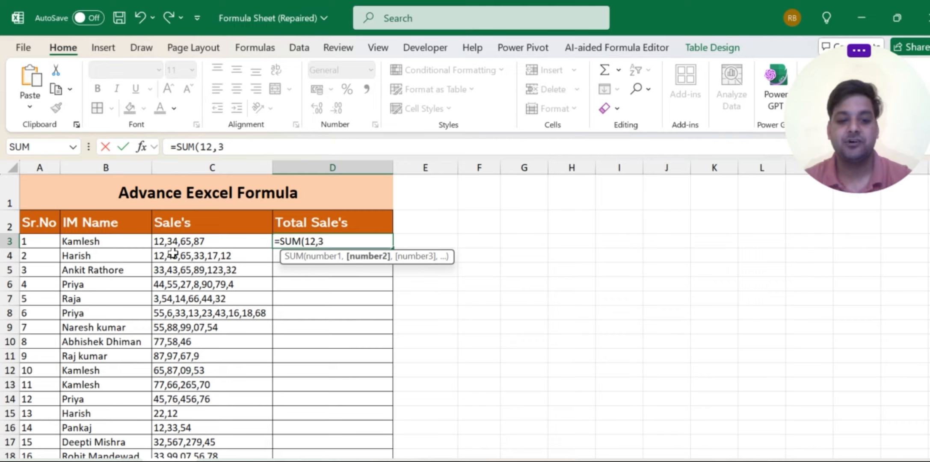
text(4,)
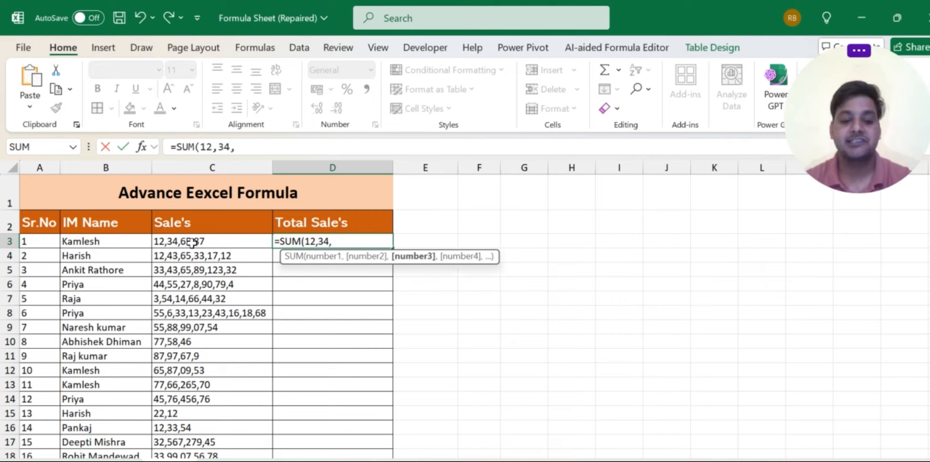
text(65,)
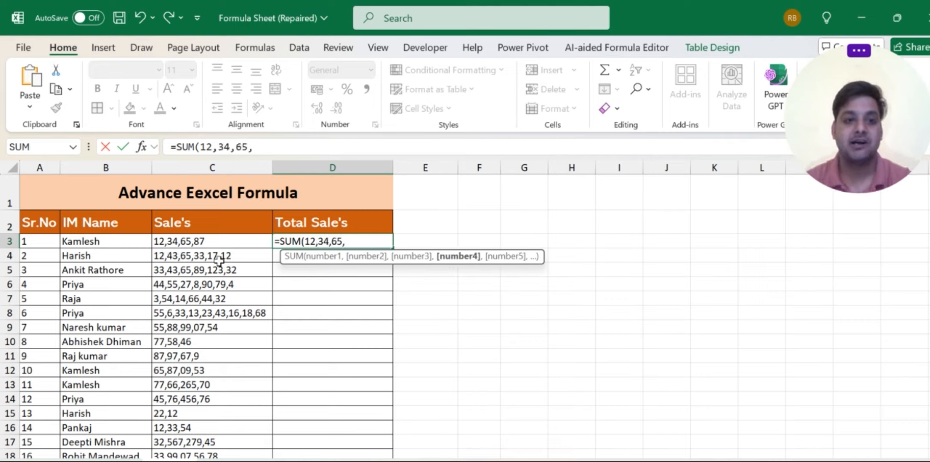
text(87)
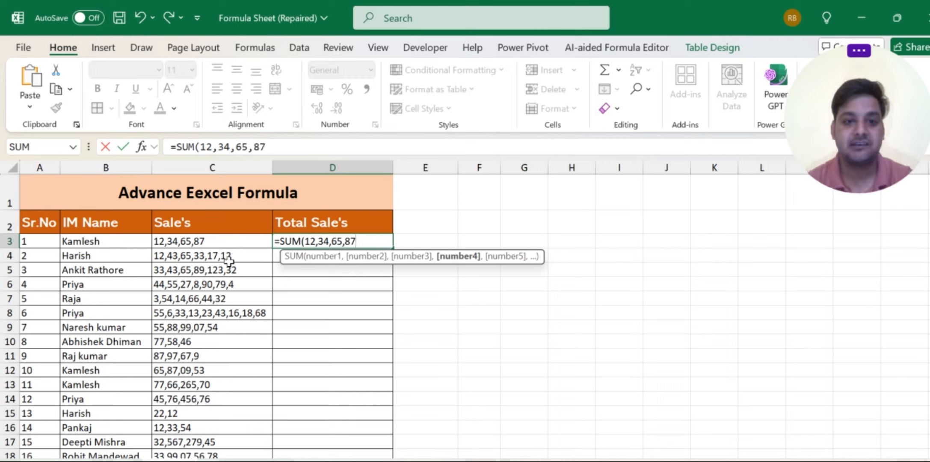
key(Return)
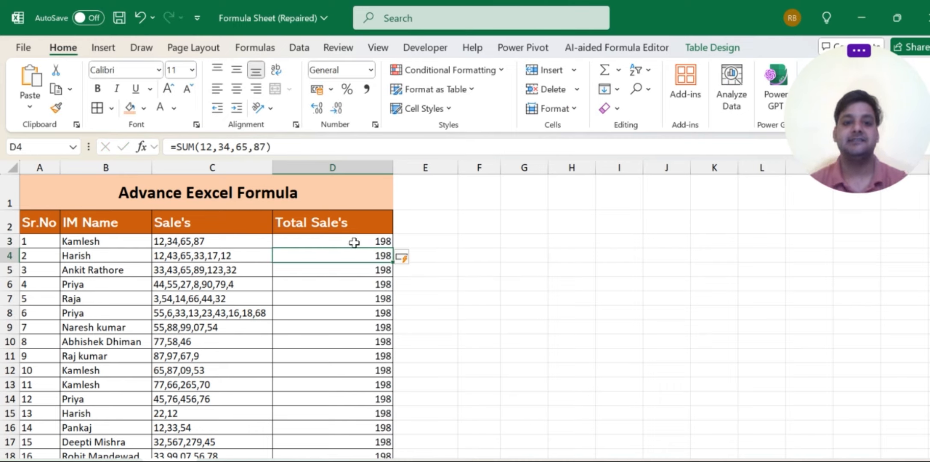
Clear the autofilled formulas in the Total Sale's column from D4 down, keeping the formula in D3
click(353, 243)
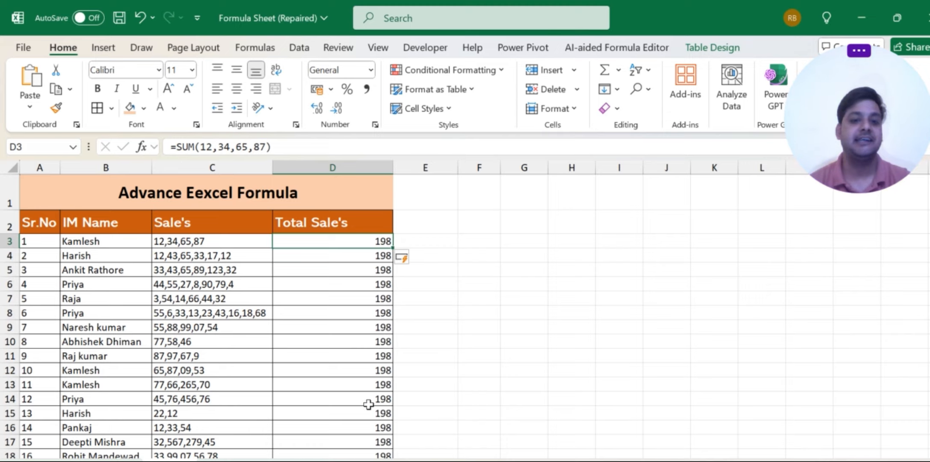
click(197, 241)
key(Right)
key(Down)
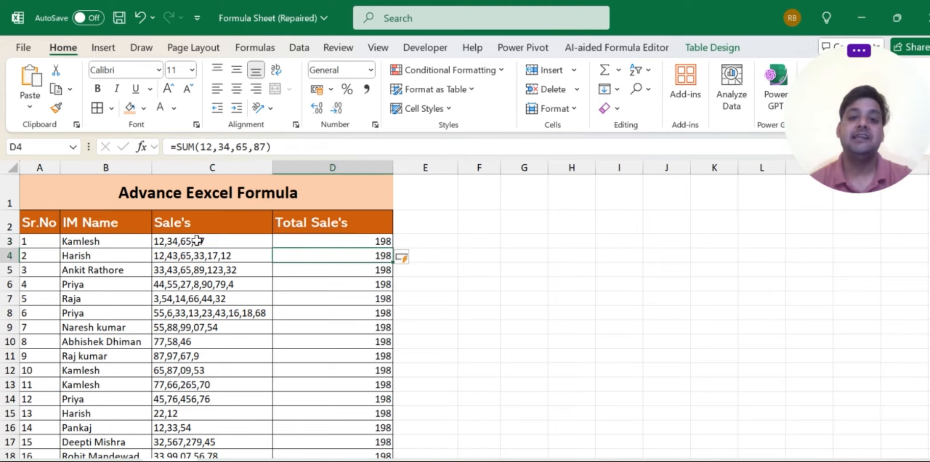
key(ctrl+shift+Down)
key(Delete)
key(ctrl+BackSpace)
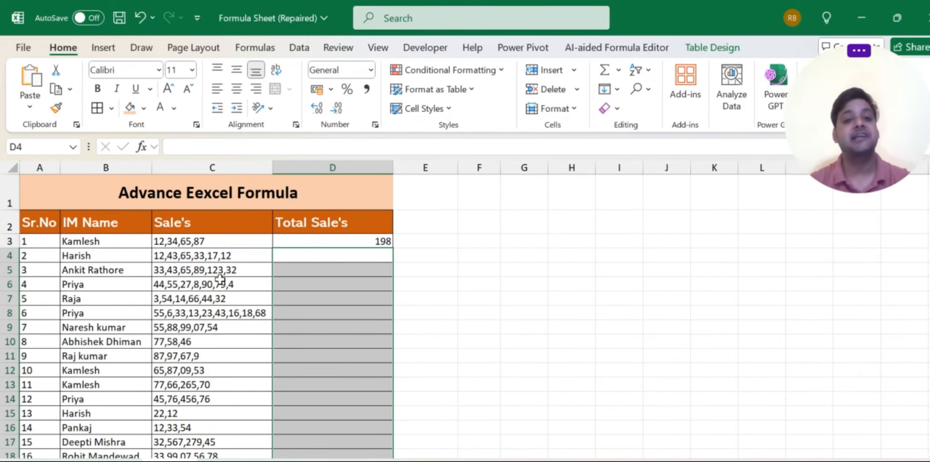
click(276, 258)
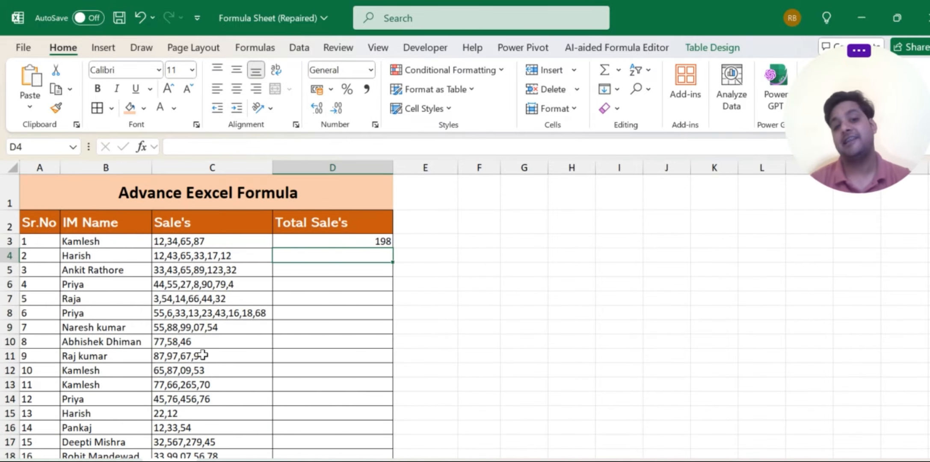
scroll(201, 353, down, 2)
scroll(203, 354, up, 2)
scroll(203, 354, up, 1)
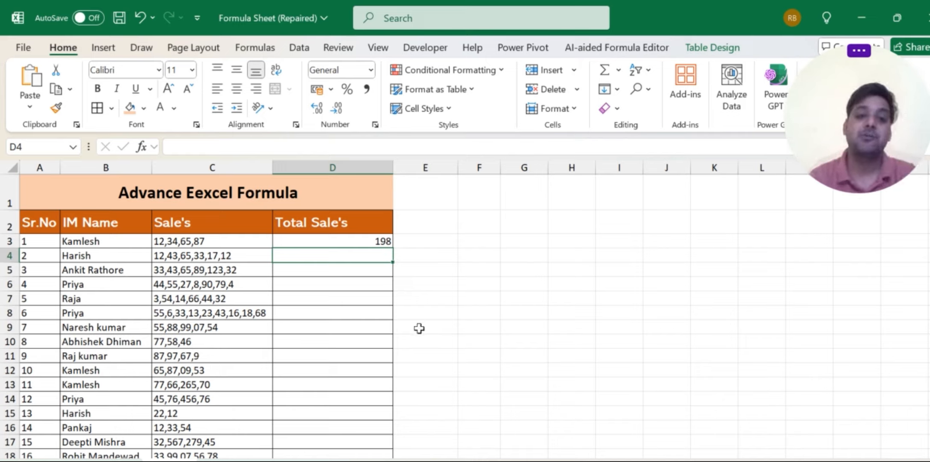
Try to total the second row in D4 with a SUM formula that references its Sale's cell, =SUM([@[Sale''s]])
click(419, 315)
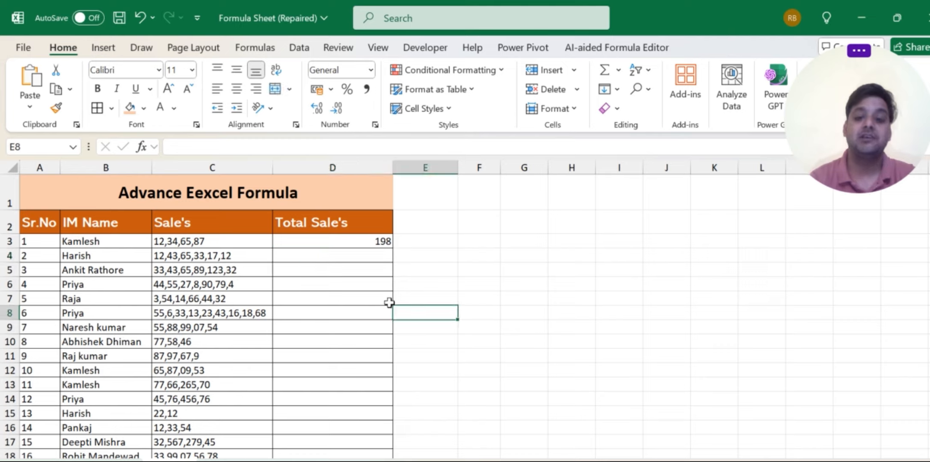
key(Left)
key(Left)
key(Up)
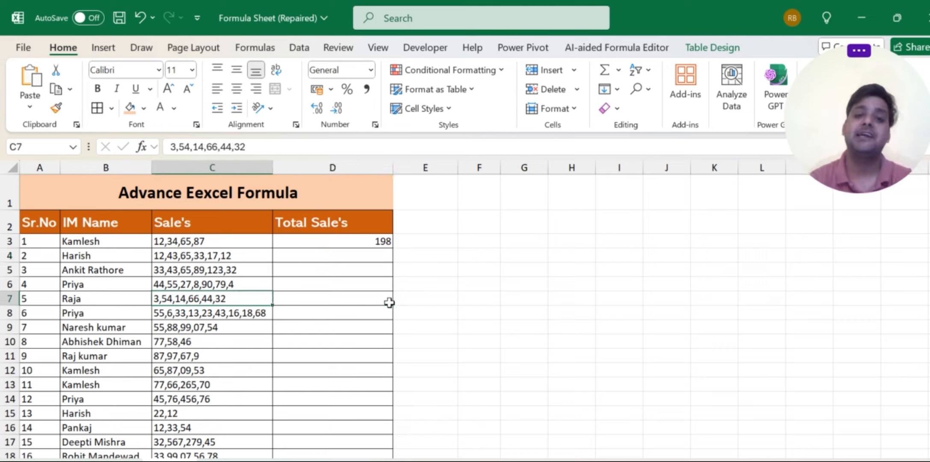
key(Up)
key(Right)
key(Right)
key(Up)
key(Up)
key(Left)
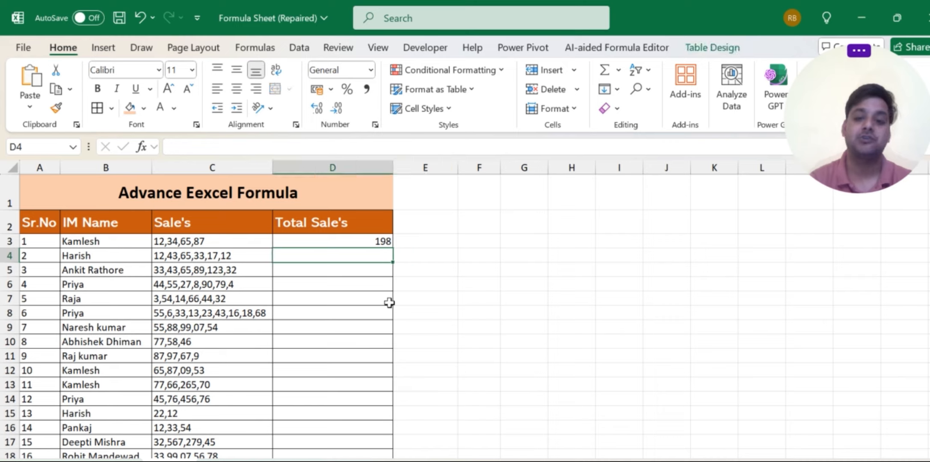
text(=sum()
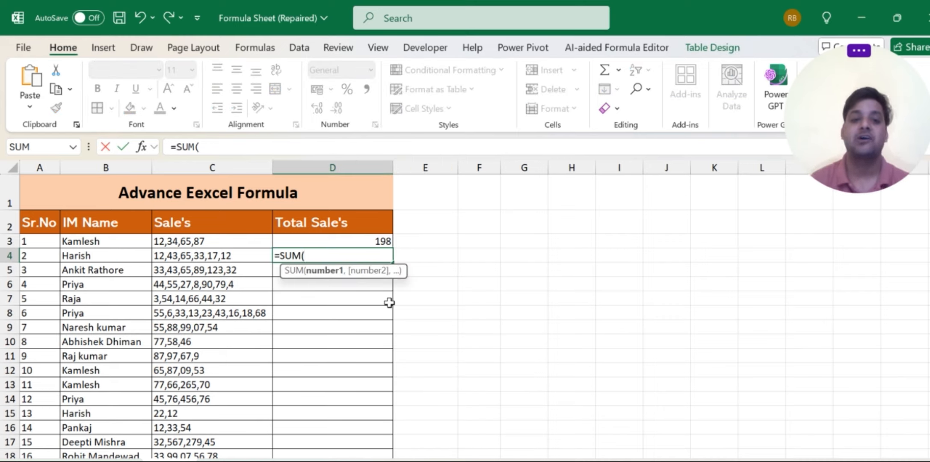
key(Left)
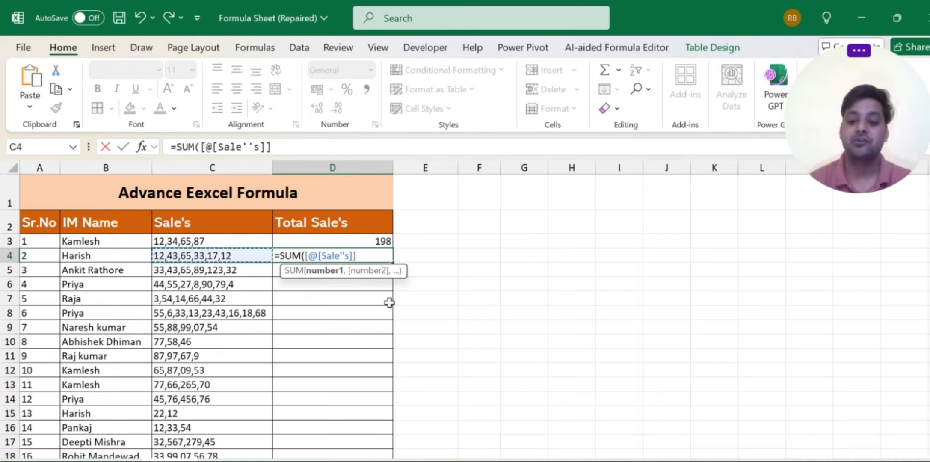
text())
key(Return)
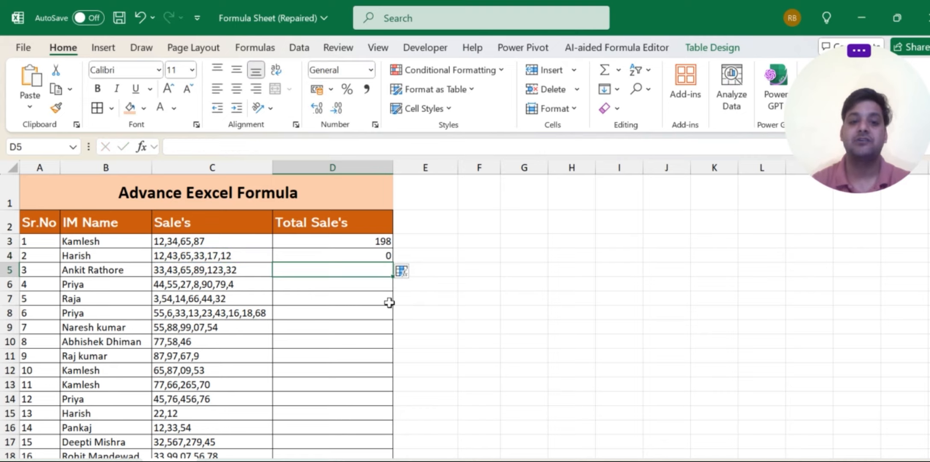
Inspect the SUM formula in D4 against the comma-separated sales entry in C4
click(348, 253)
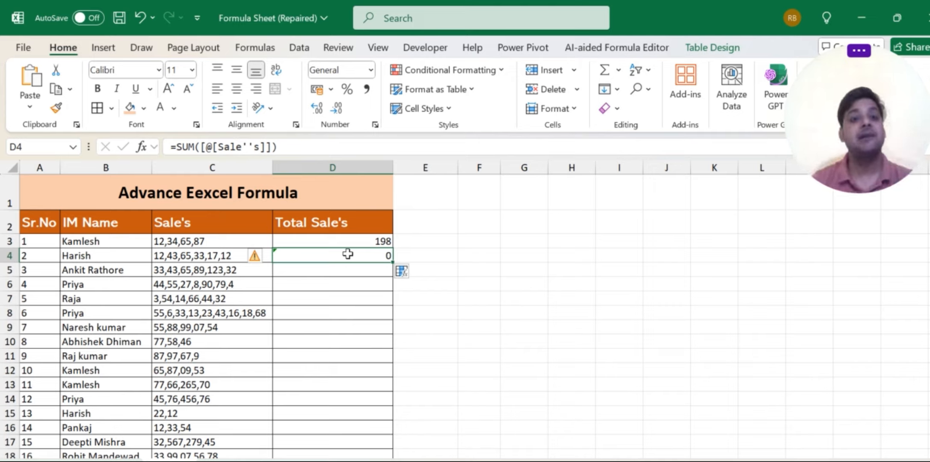
click(255, 245)
click(305, 223)
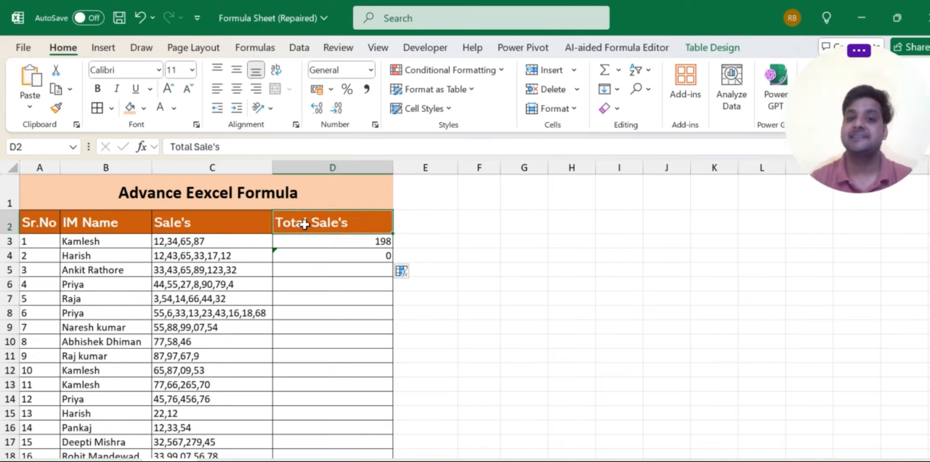
click(212, 254)
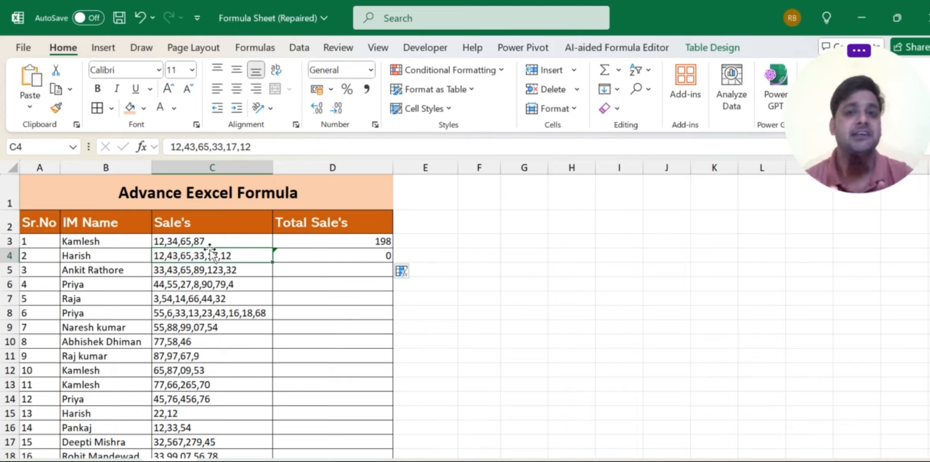
click(326, 255)
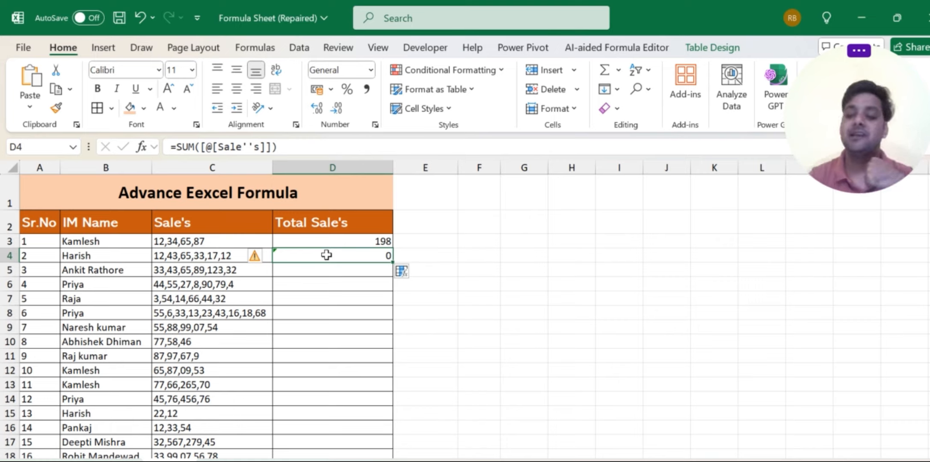
Delete the trial SUM formulas from D3:D4
key(Up)
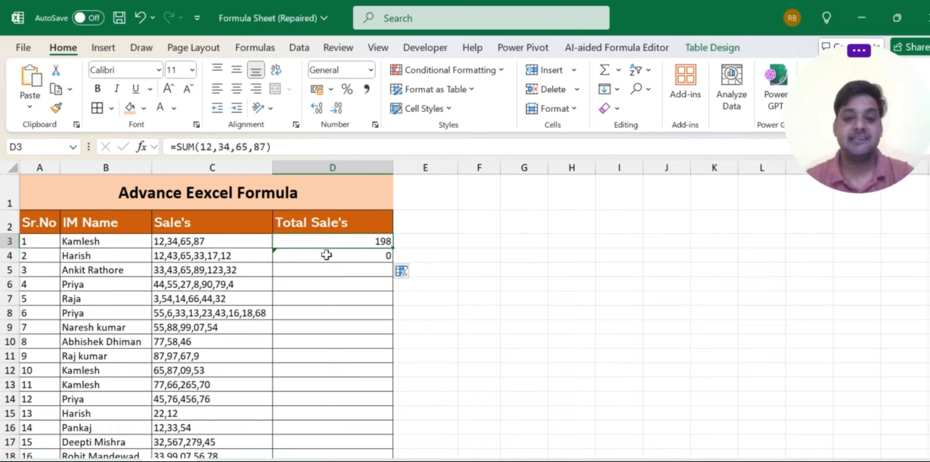
shift+click(327, 255)
key(Delete)
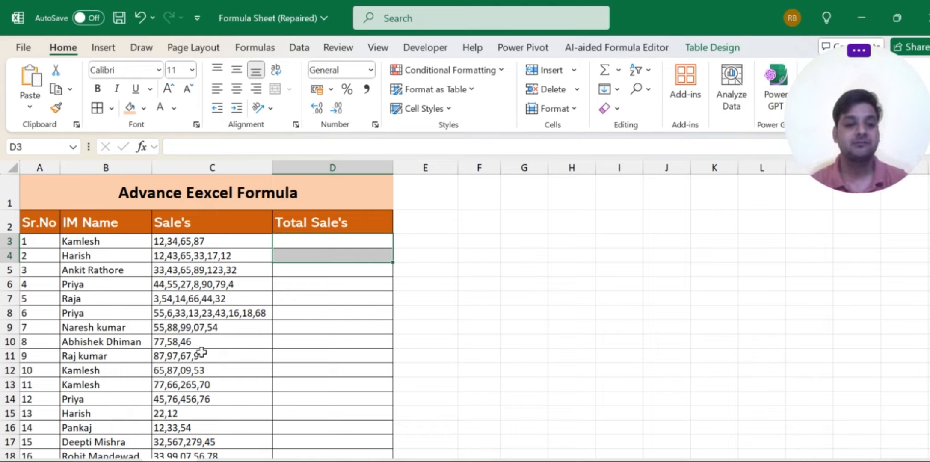
click(225, 281)
click(219, 339)
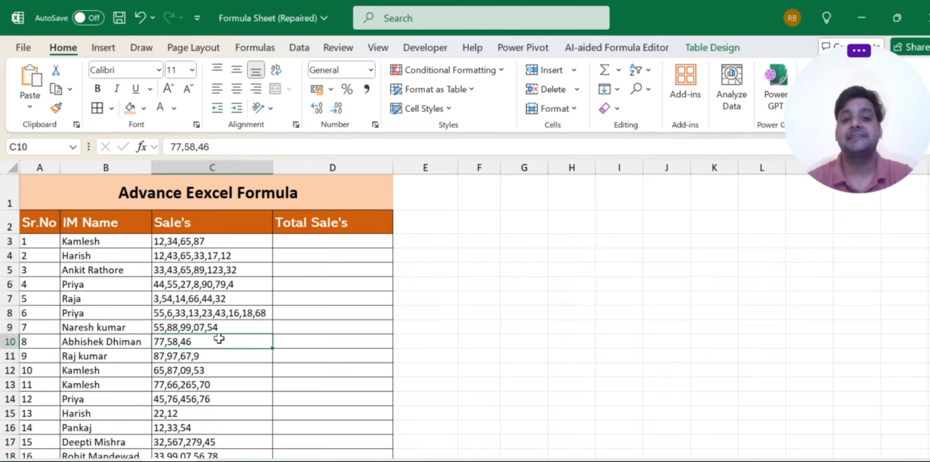
click(348, 251)
drag(222, 252, 219, 344)
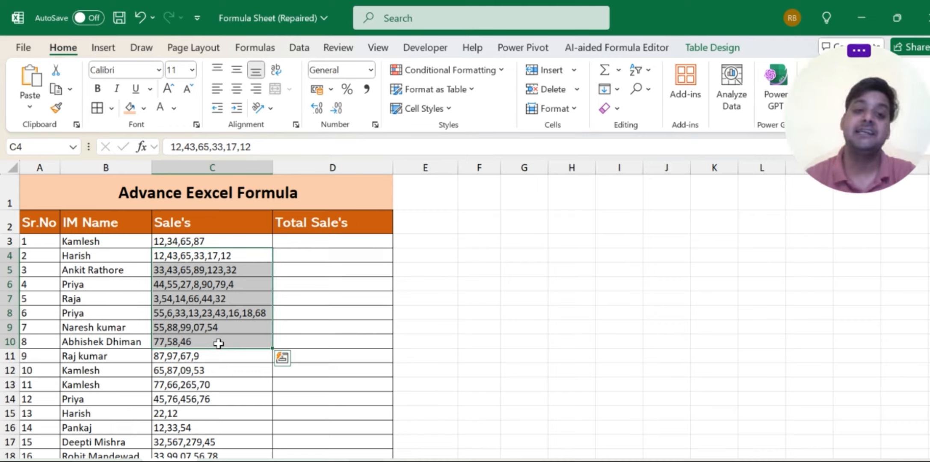
Start a formula in D3 that nests TEXTSPLIT in SUM with a double minus for number conversion, =SUM(--TEXTSPLIT(
click(343, 238)
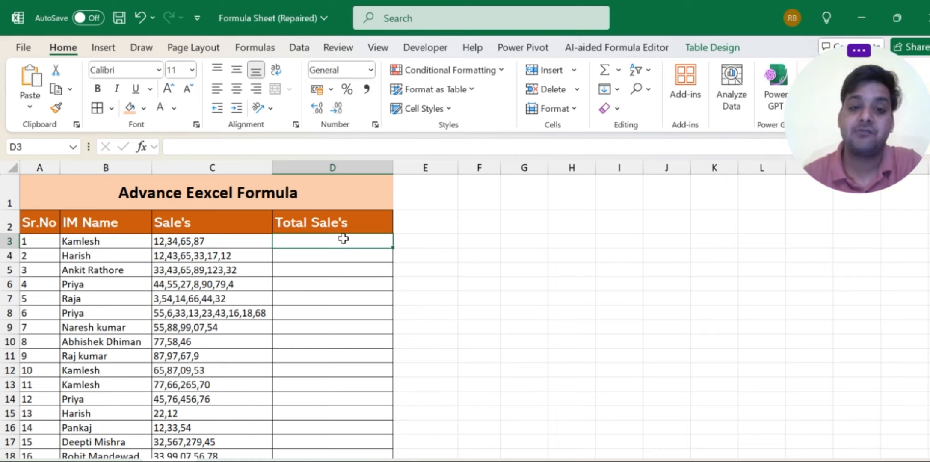
text(=su)
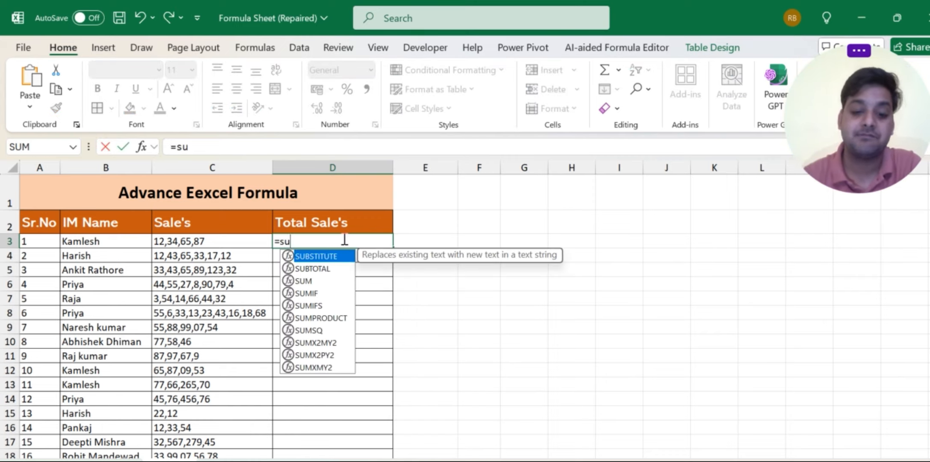
text(m)
key(Tab)
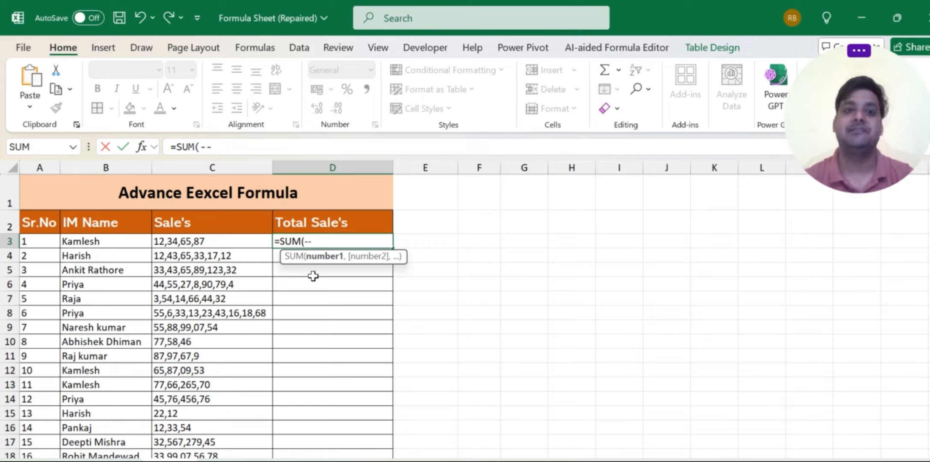
text(tex)
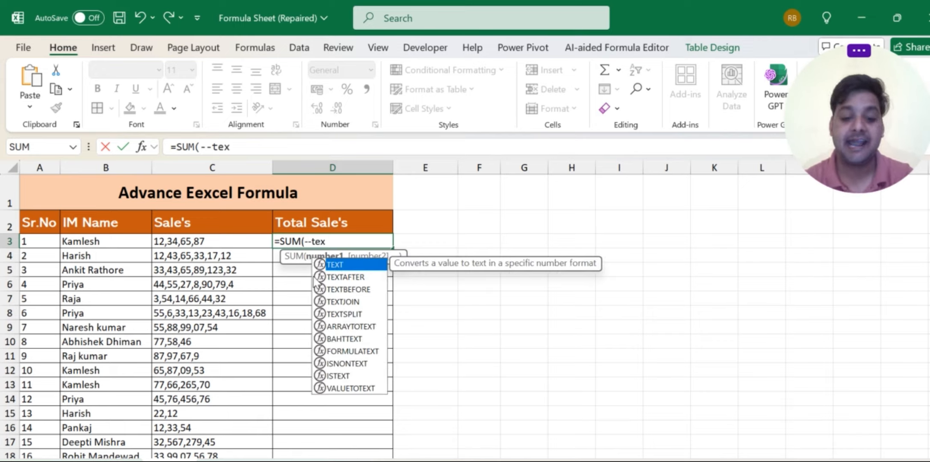
text(tsplit)
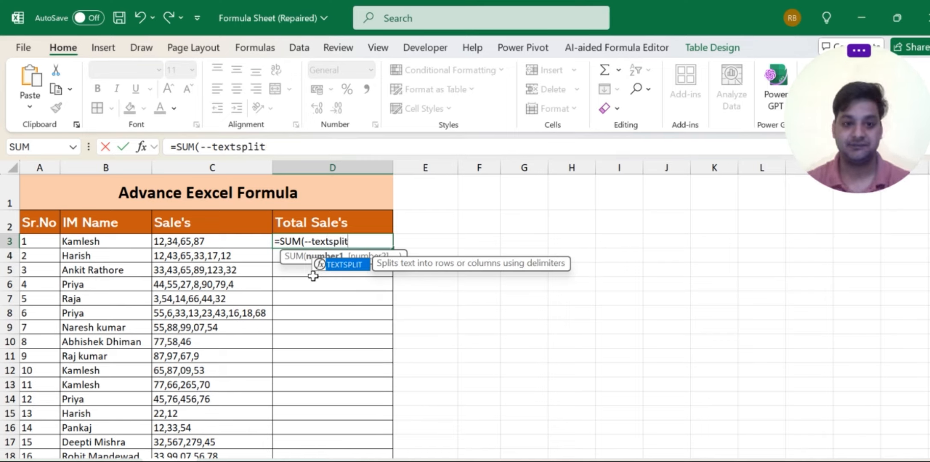
key(Tab)
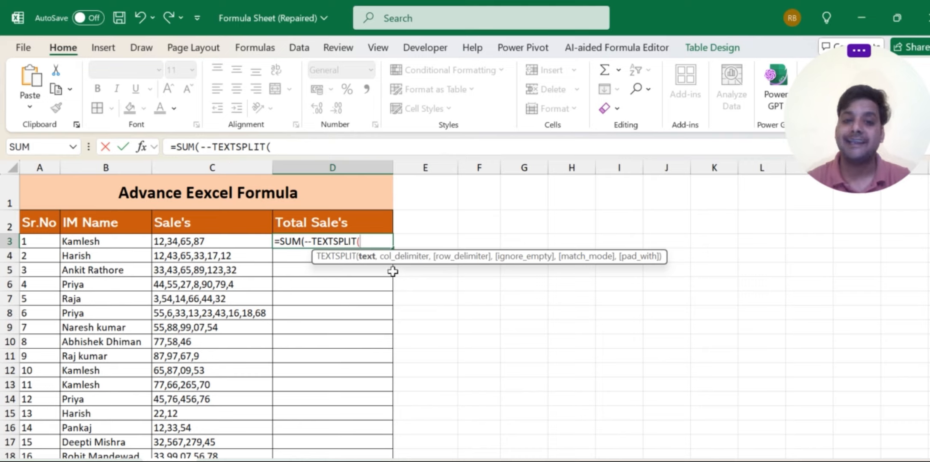
Complete the D3 formula by splitting the row's Sale's cell at commas, =SUM(--TEXTSPLIT([@[Sale''s]],",")), and enter it
click(193, 241)
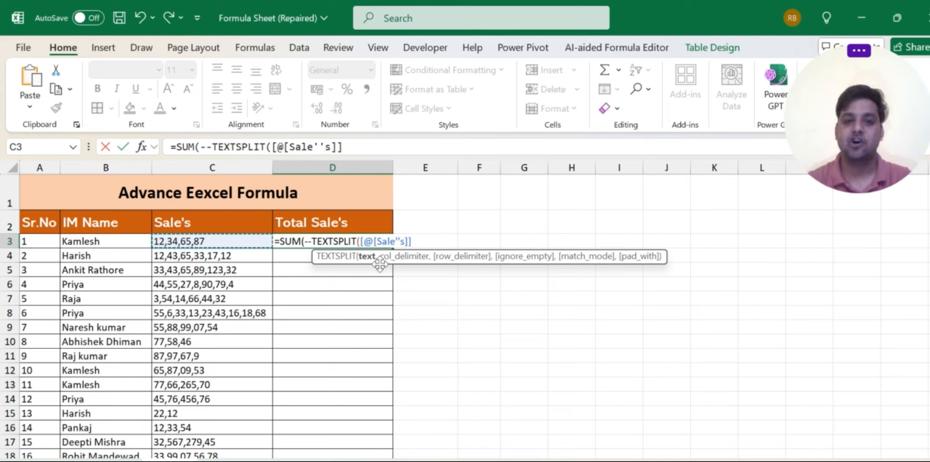
text(,)
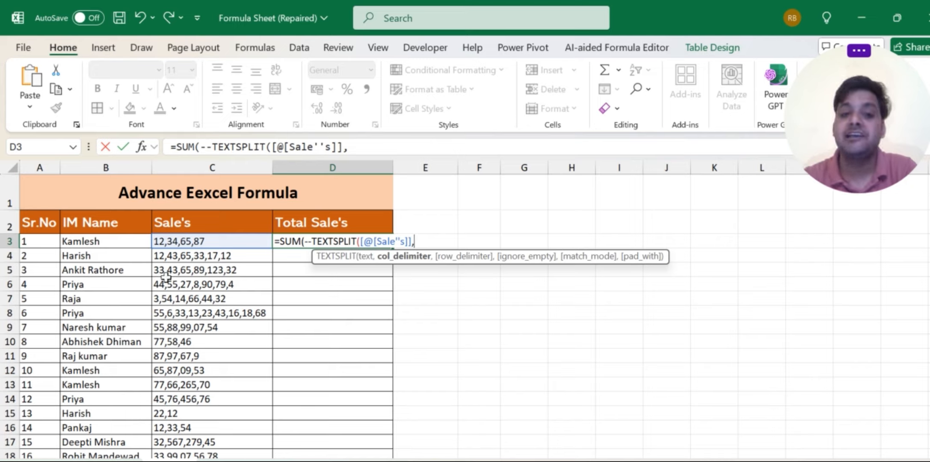
text(")
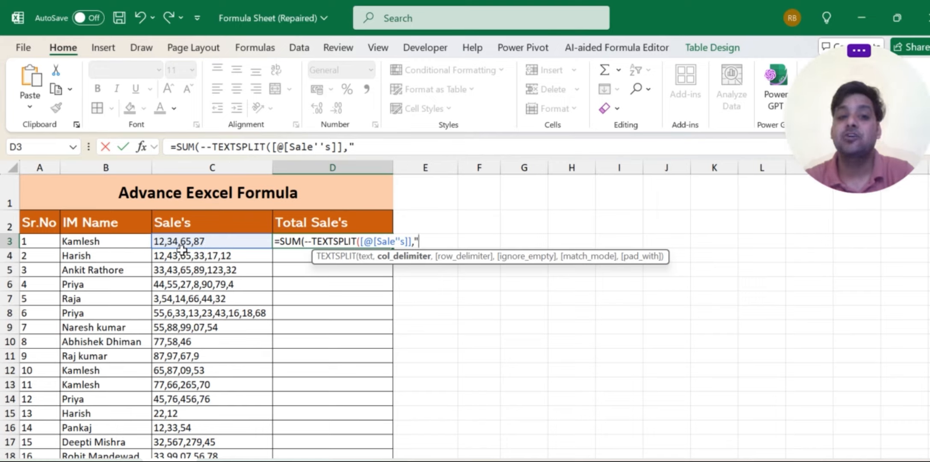
text(,)
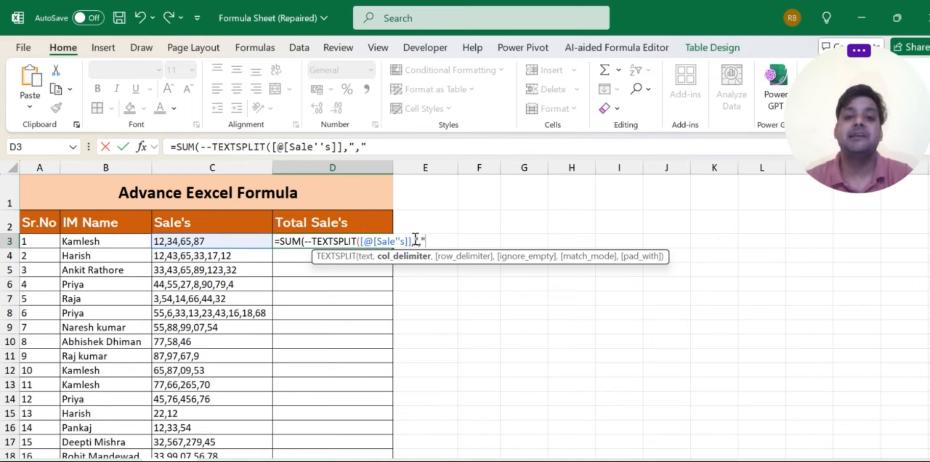
drag(416, 240, 425, 241)
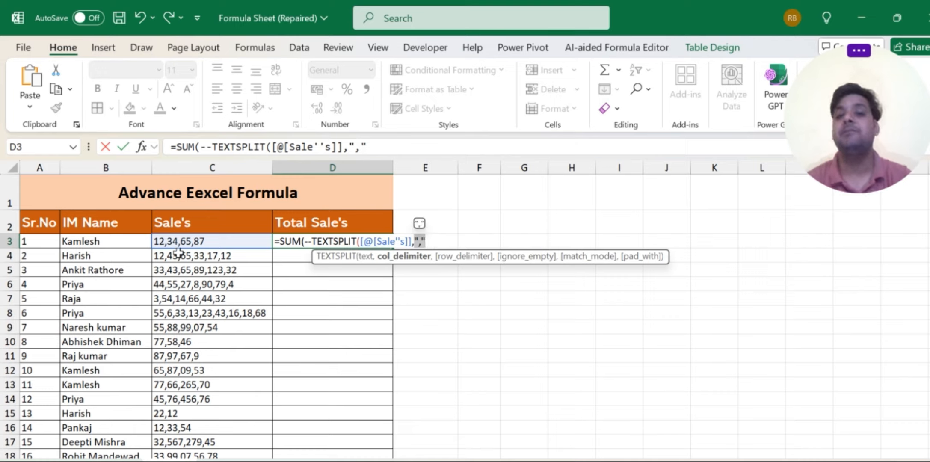
click(430, 240)
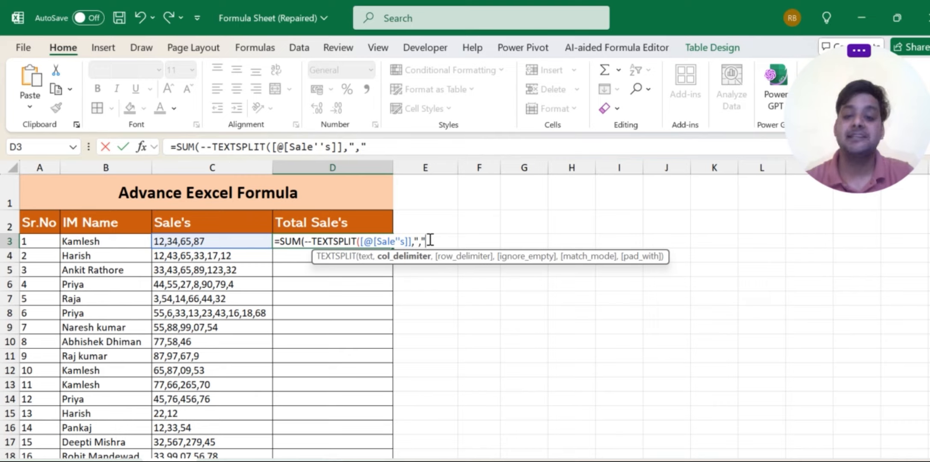
text())
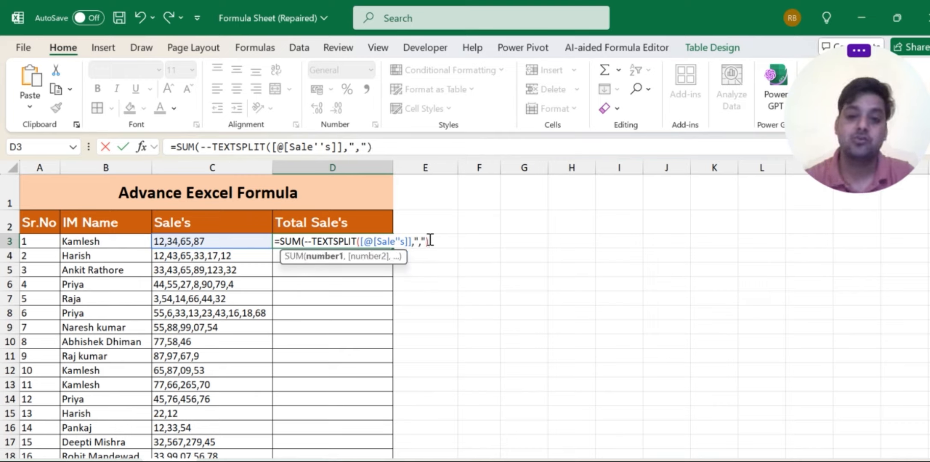
text())
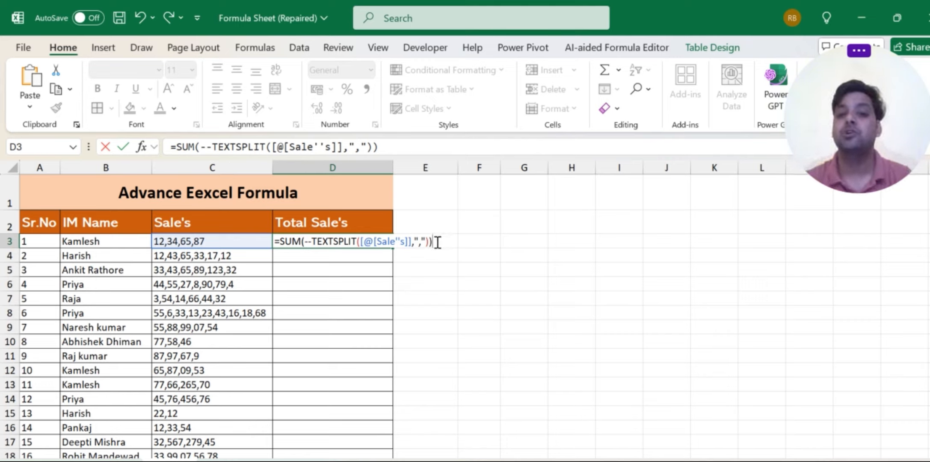
key(Return)
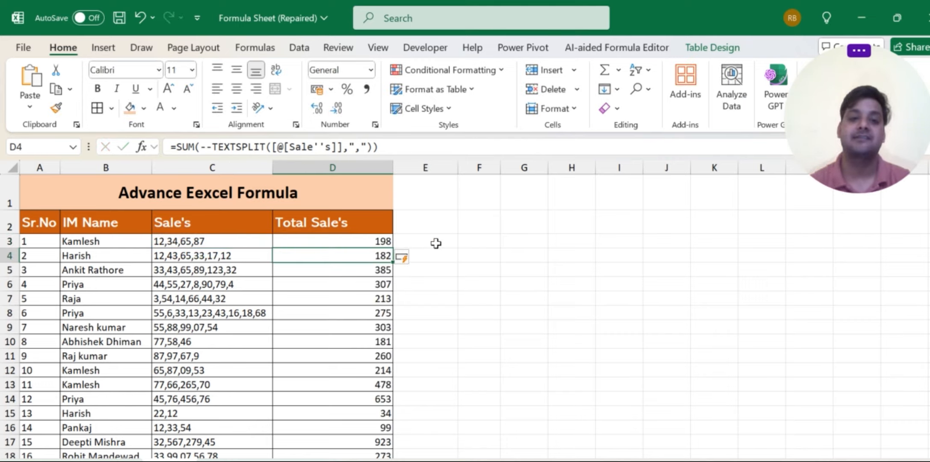
Clear the autofilled formulas in the Total Sale's column below the last data row, from D19 to D80
click(366, 338)
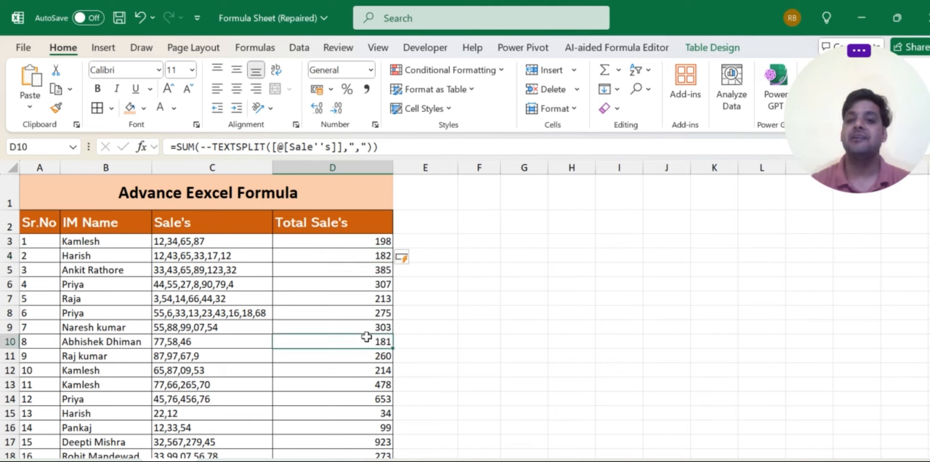
click(379, 240)
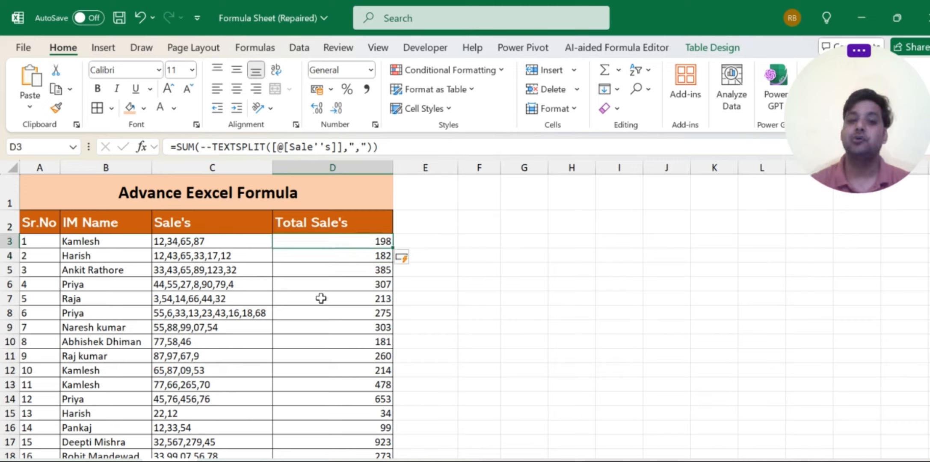
click(353, 316)
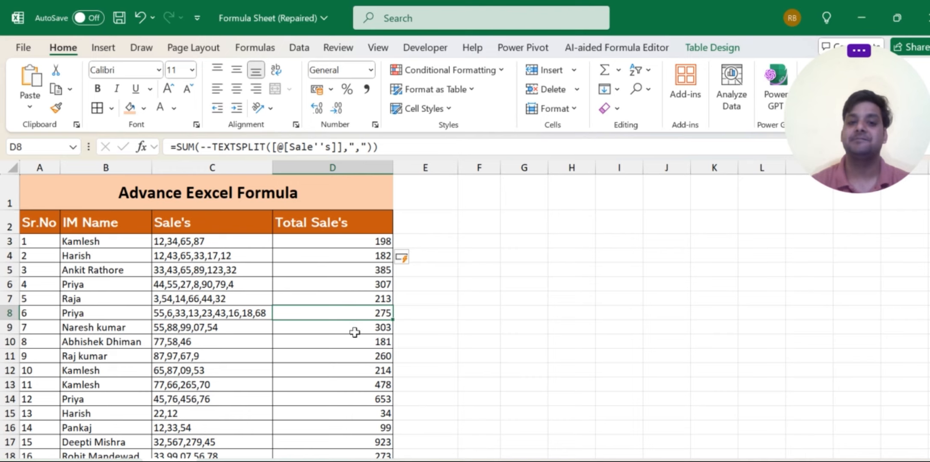
scroll(354, 334, down, 3)
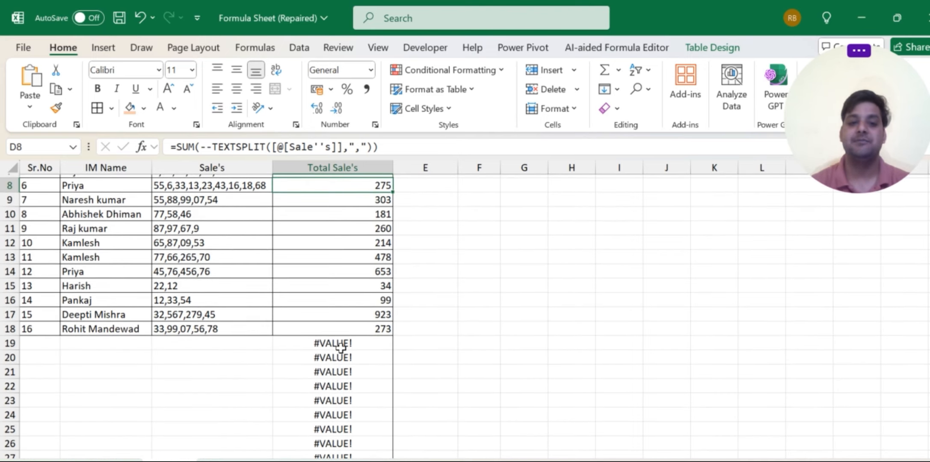
click(340, 348)
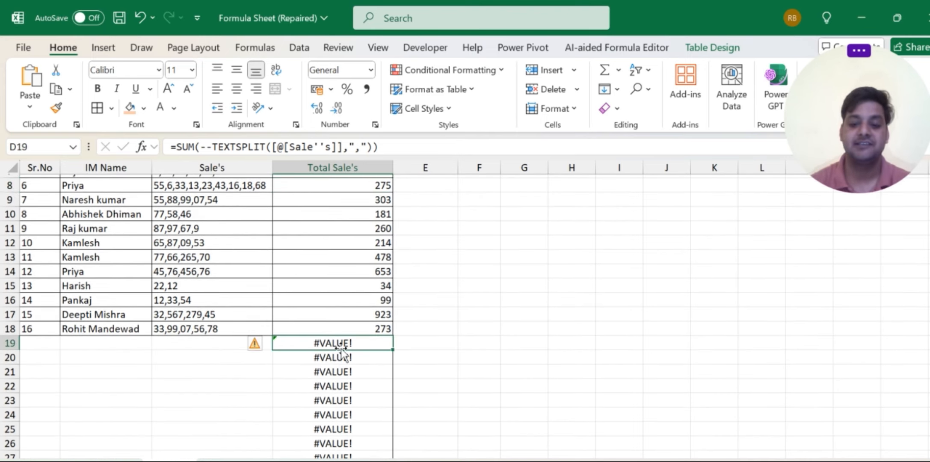
key(ctrl+shift+Down)
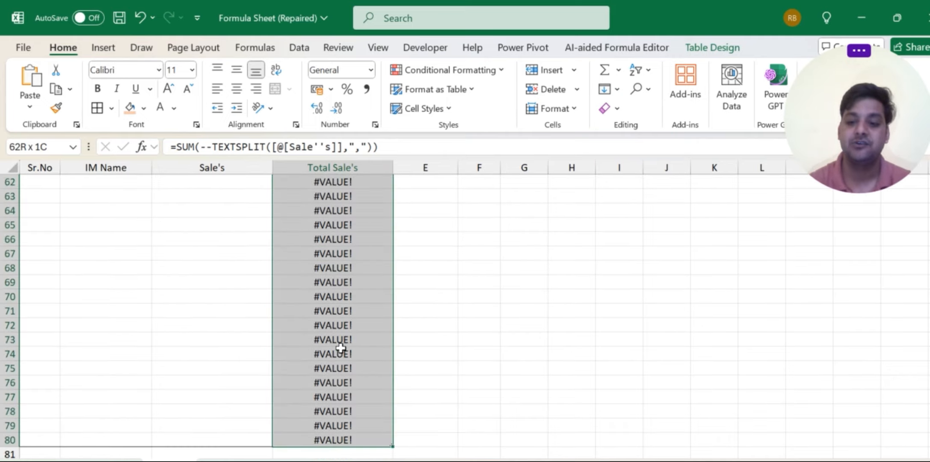
key(Delete)
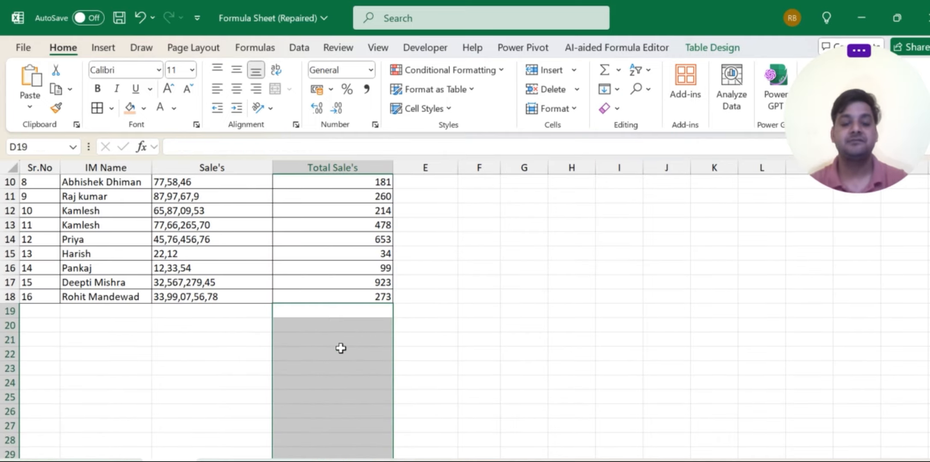
scroll(341, 348, up, 3)
Try to append 890 to the first row's sales entry in C3, making it 12,34,65,87,890
click(370, 252)
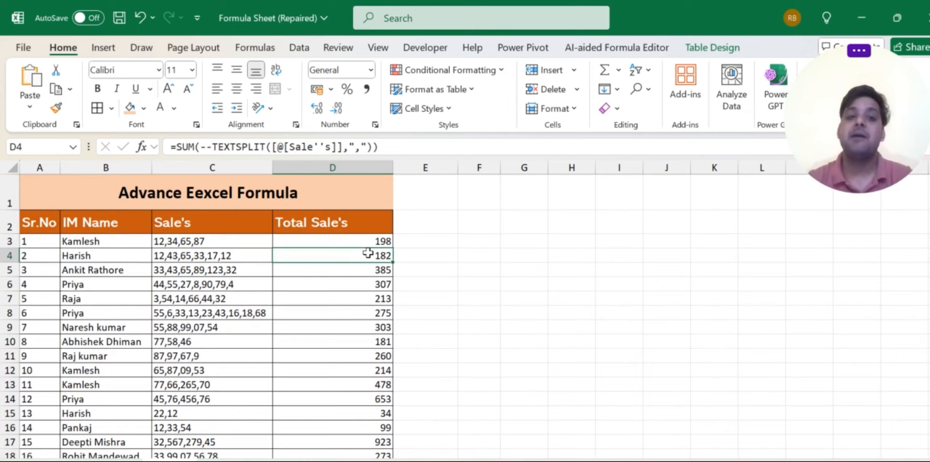
click(236, 244)
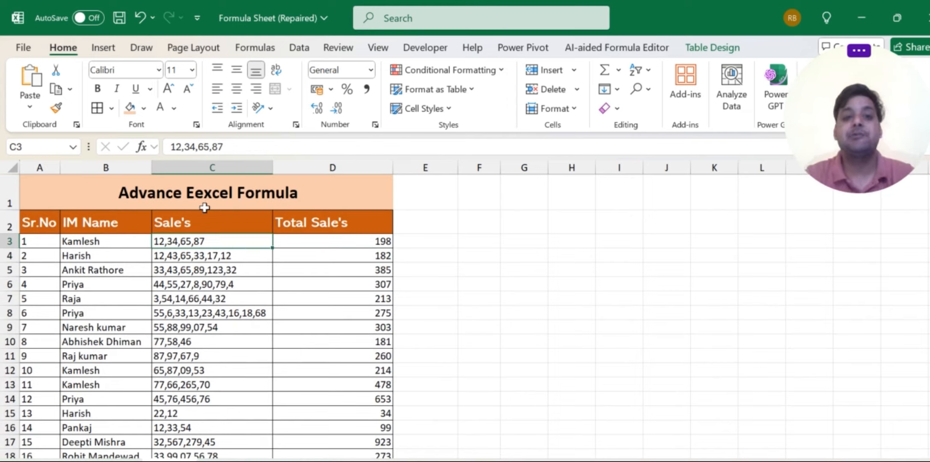
double_click(220, 242)
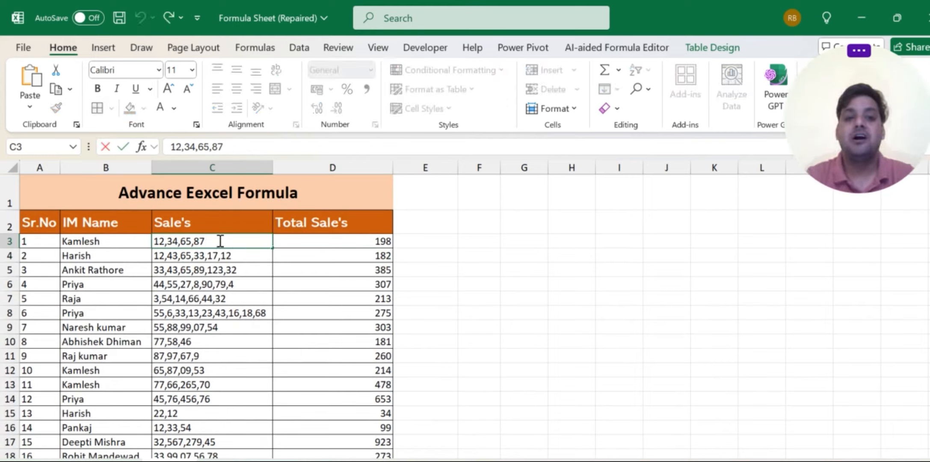
text(,)
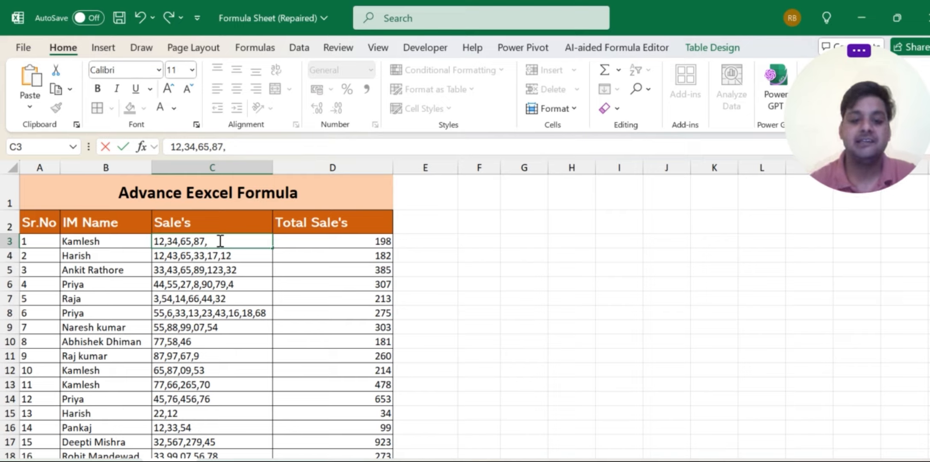
text(890)
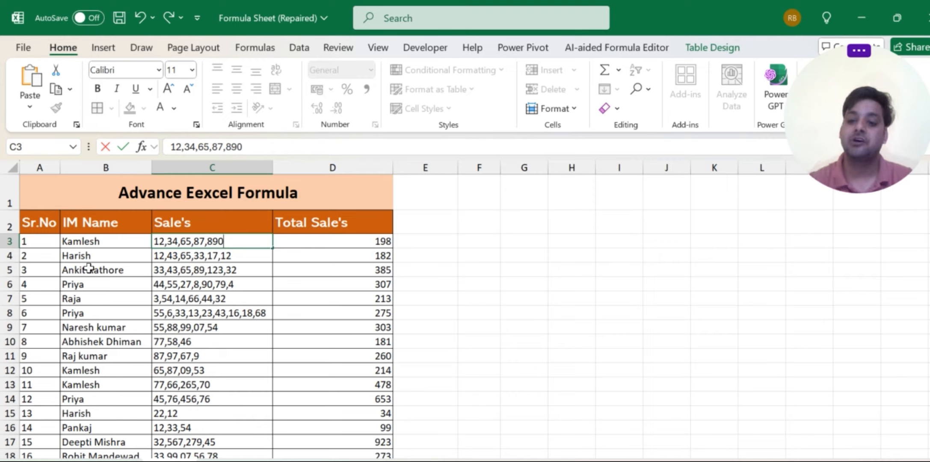
key(Return)
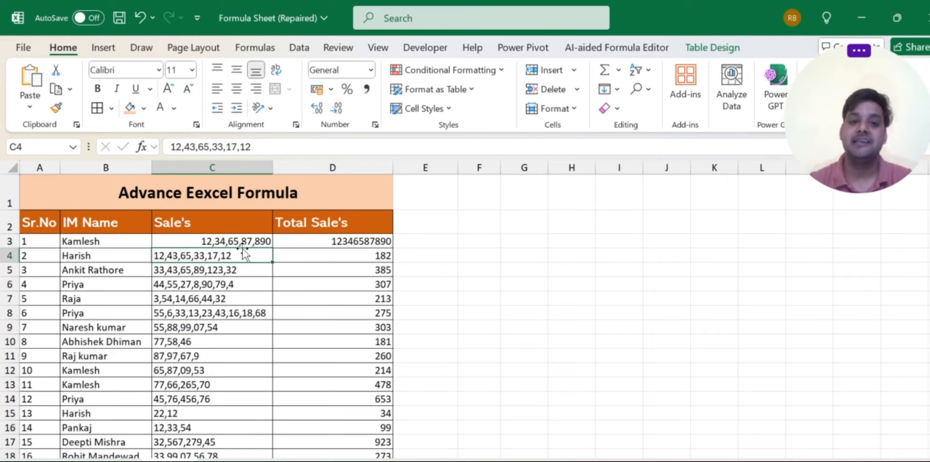
Inspect the stored value in C3 and undo the addition of 890
click(262, 243)
double_click(262, 243)
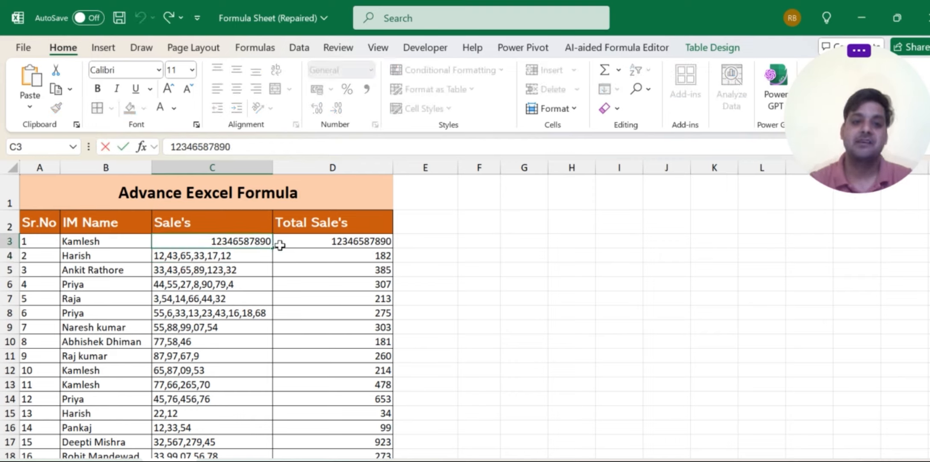
key(Return)
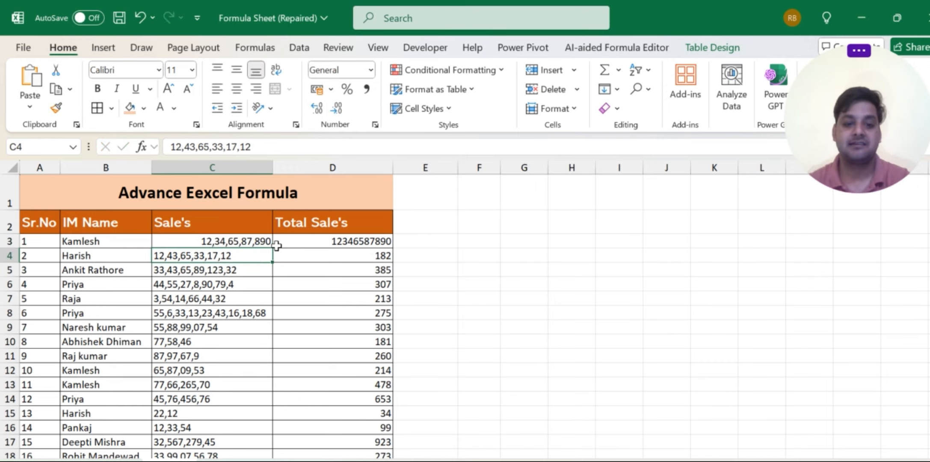
key(ctrl+z)
key(ctrl+z)
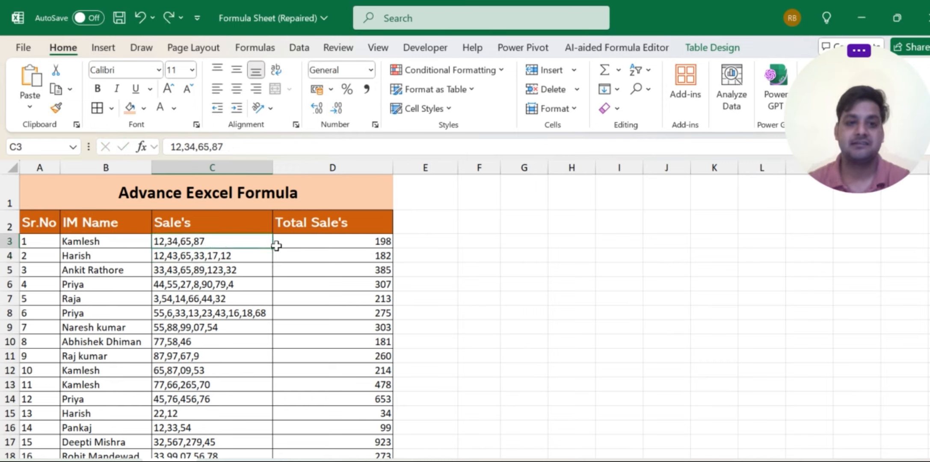
Replace the last value of the sales entry in C3 with 55, making it 12,34,65,55
double_click(213, 242)
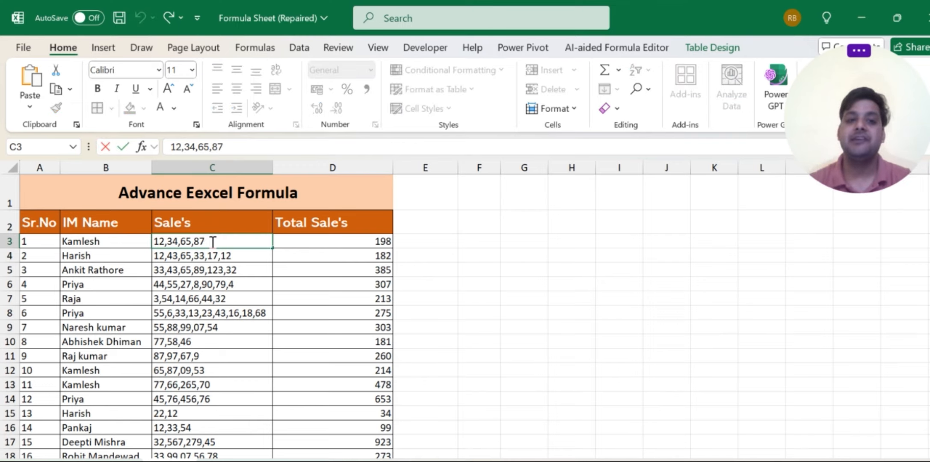
text(0)
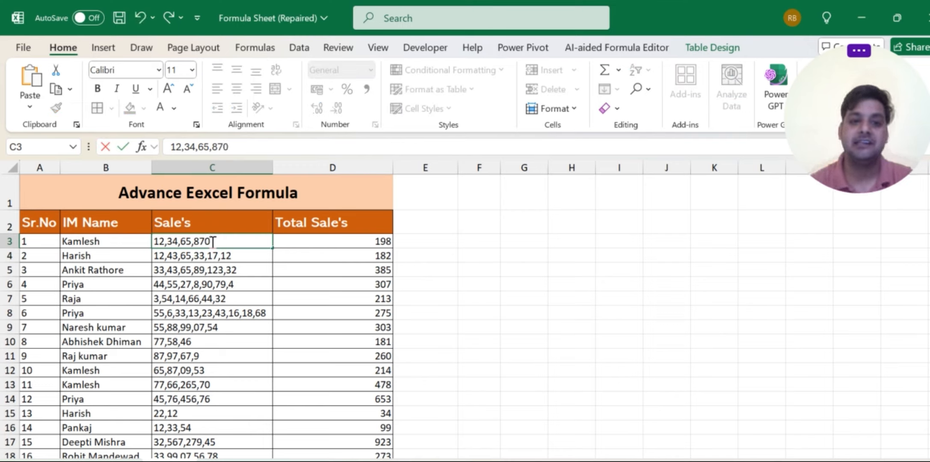
key(BackSpace)
key(BackSpace)
key(BackSpace)
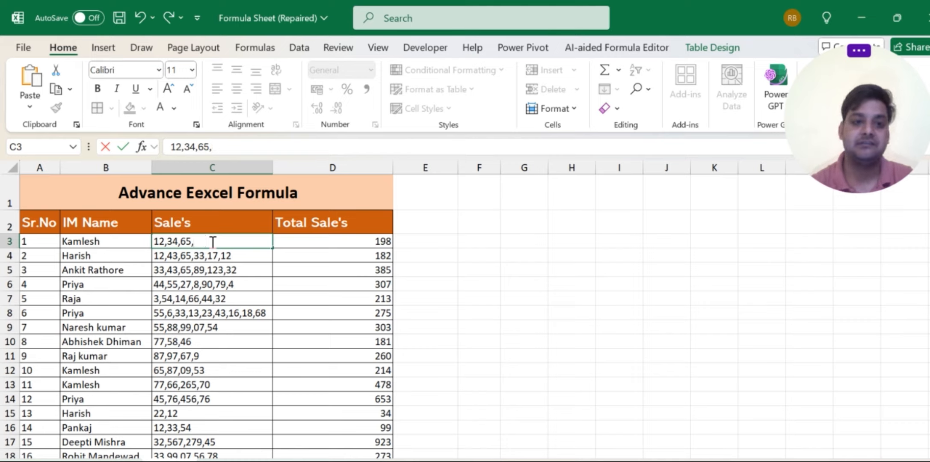
text(55)
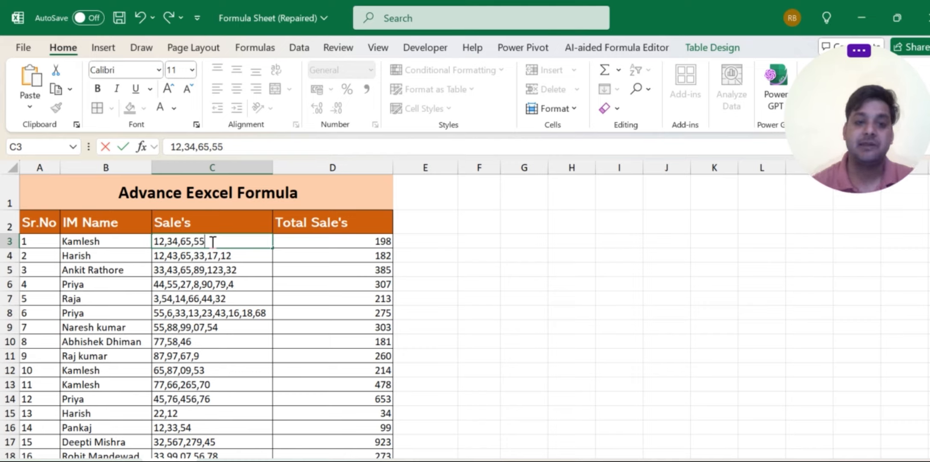
key(Return)
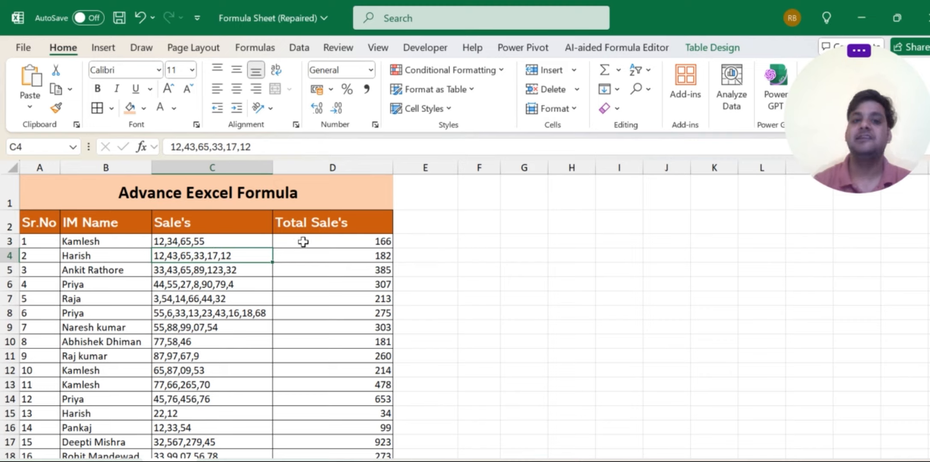
Change the last value of the sales entry in C4 to 7, making it 12,43,65,33,17,7
double_click(243, 255)
key(BackSpace)
key(BackSpace)
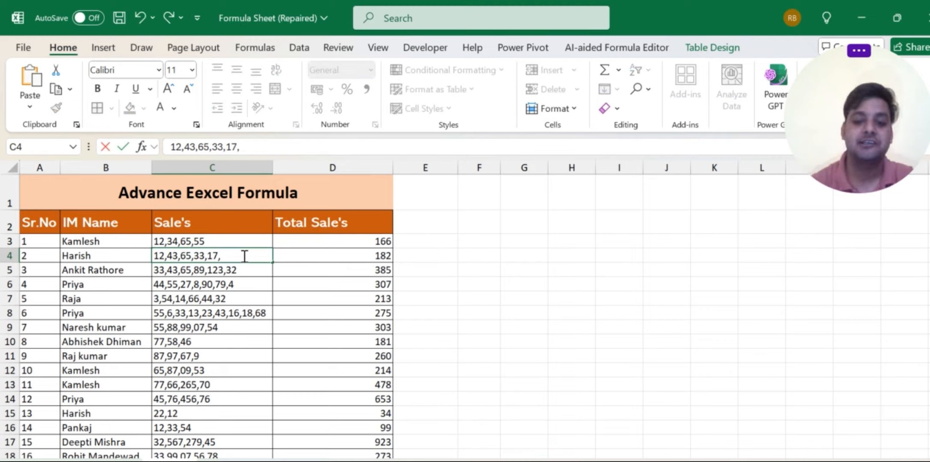
text(7)
key(Return)
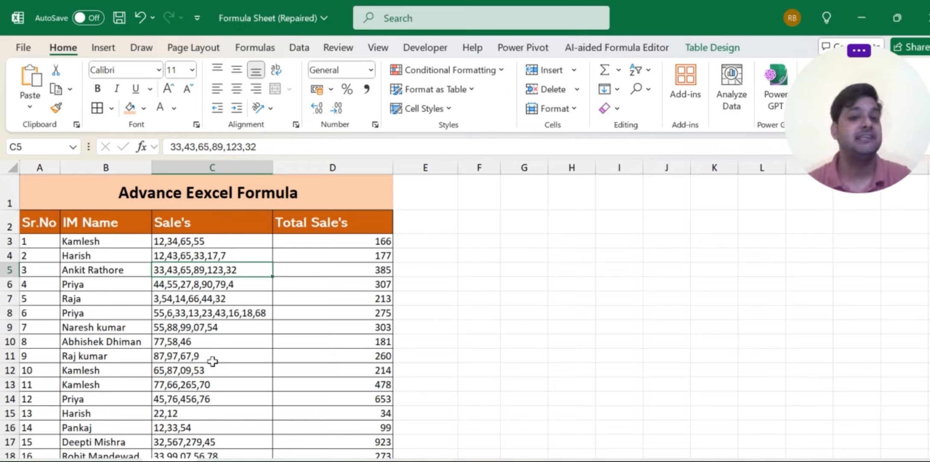
Change the last value of the sales entry in C11 to 8, making it 87,97,67,8
scroll(213, 361, down, 1)
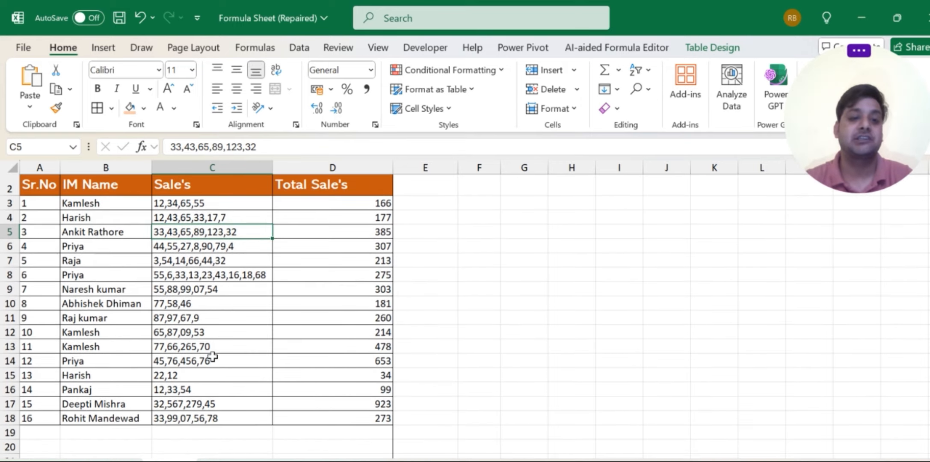
click(208, 319)
double_click(208, 319)
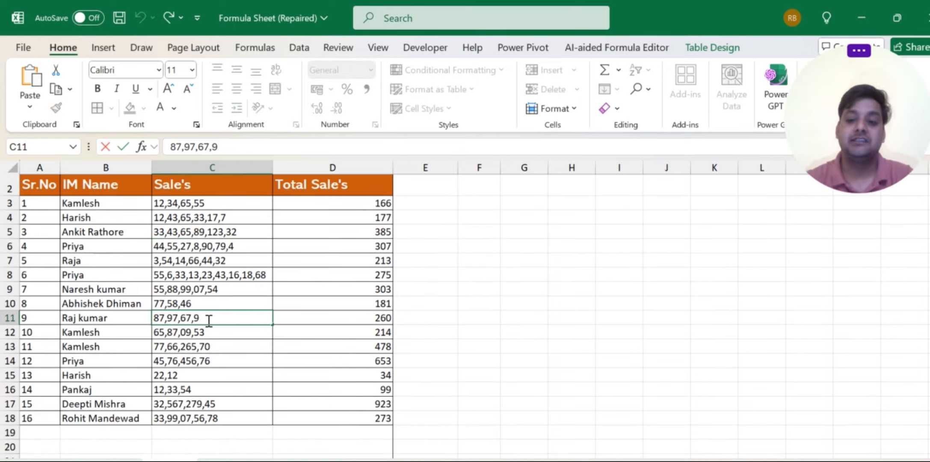
key(BackSpace)
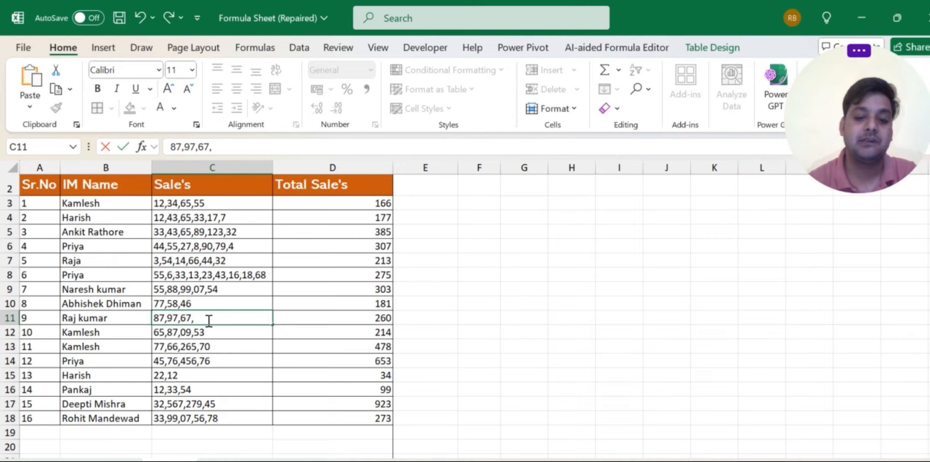
text(8)
key(Return)
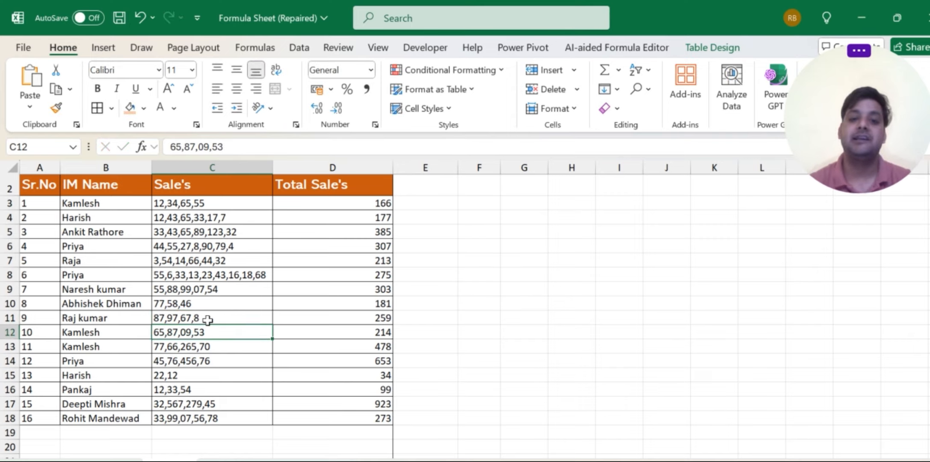
Try to change the sales entry in C15 to 22,120, inspect its stored value and remove the trailing zero
double_click(212, 375)
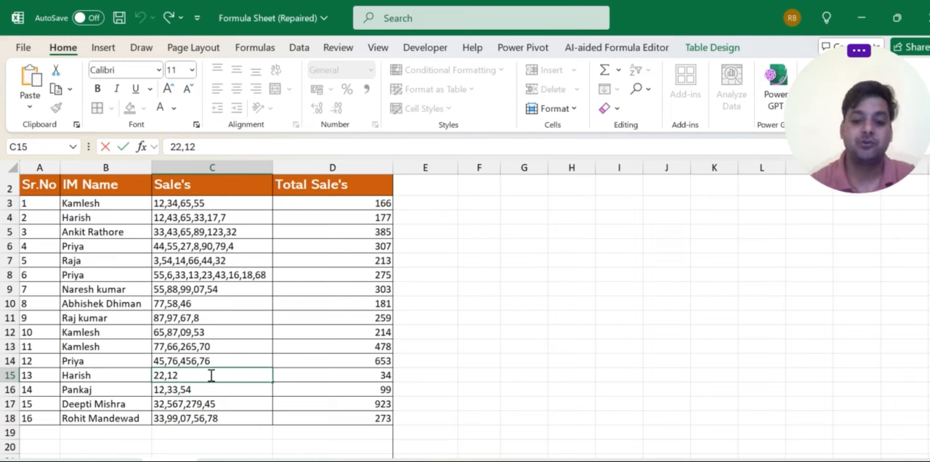
text(0)
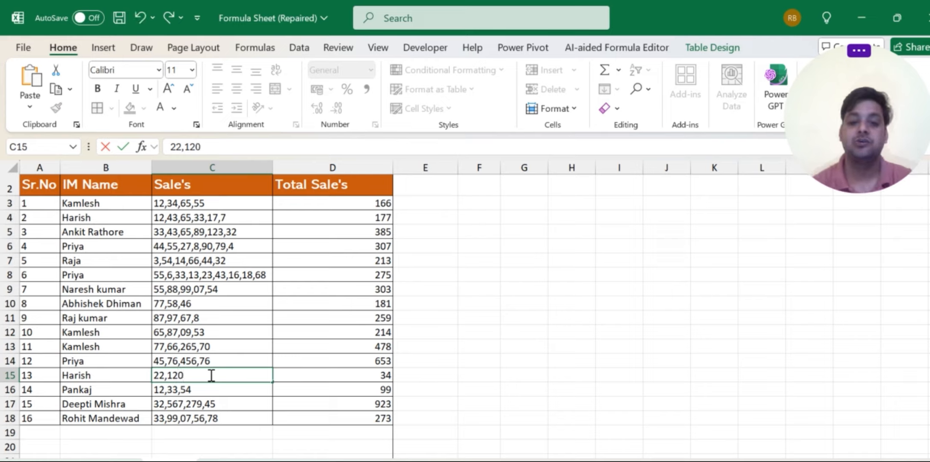
key(Return)
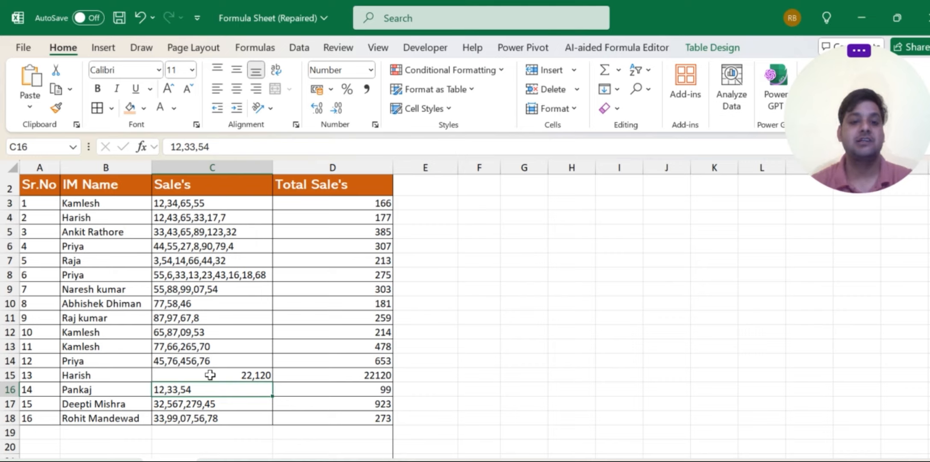
double_click(268, 376)
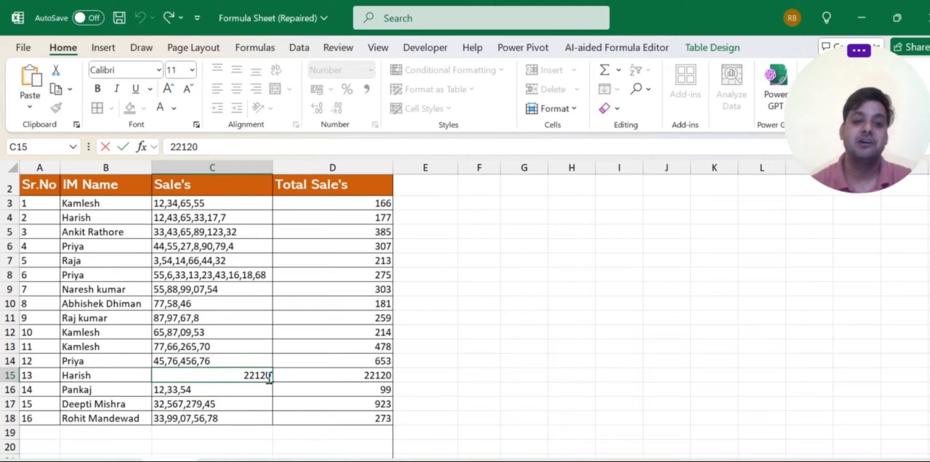
key(Return)
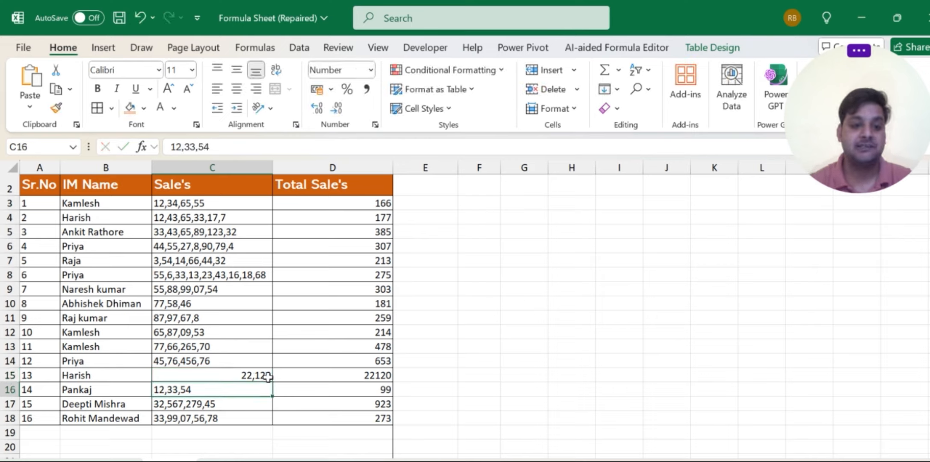
double_click(268, 376)
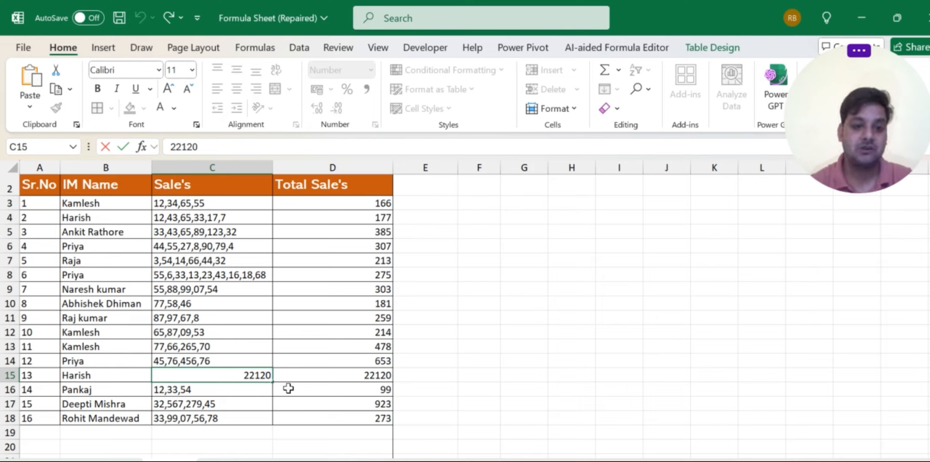
key(BackSpace)
key(Return)
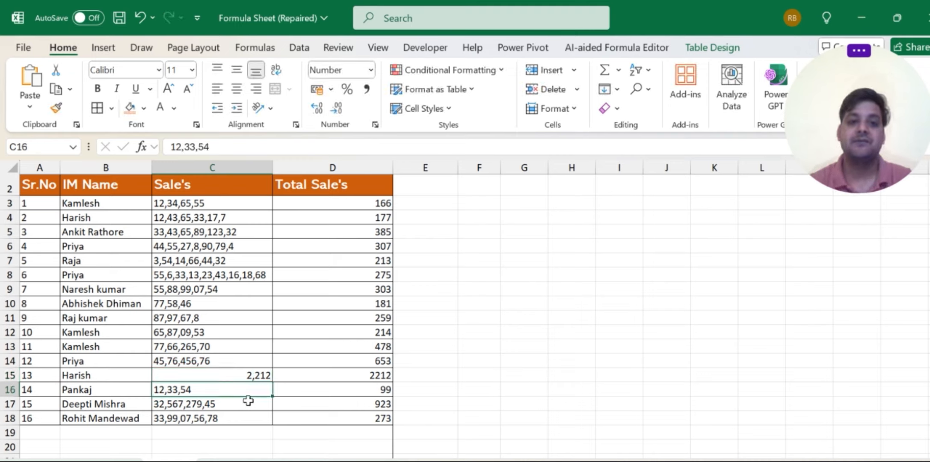
Replace the sales entry in C15 with 1,2,3,4
click(229, 373)
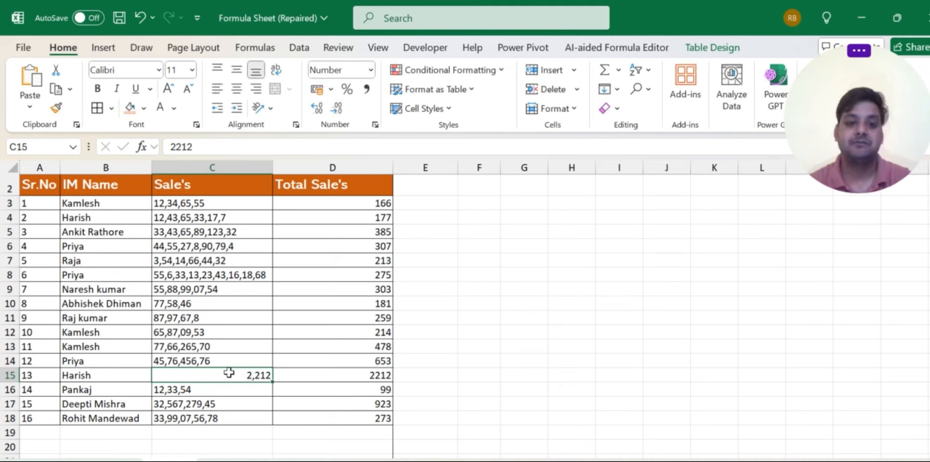
text(1,2)
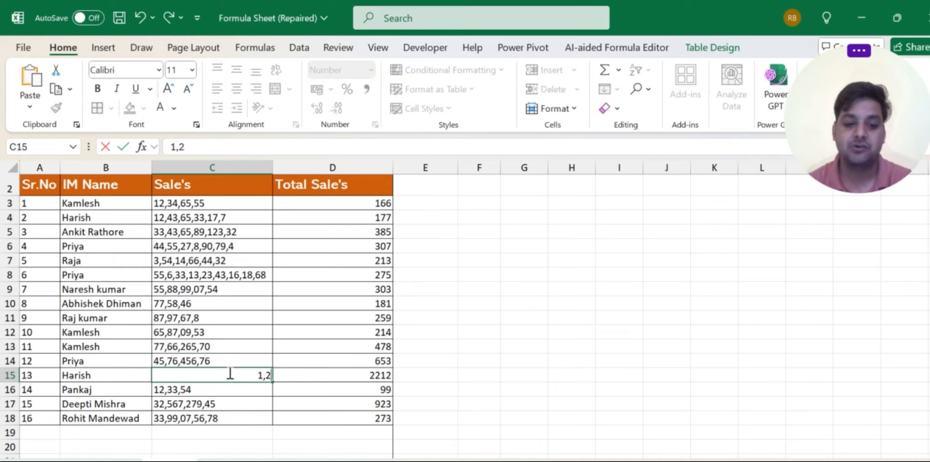
text(,3,4)
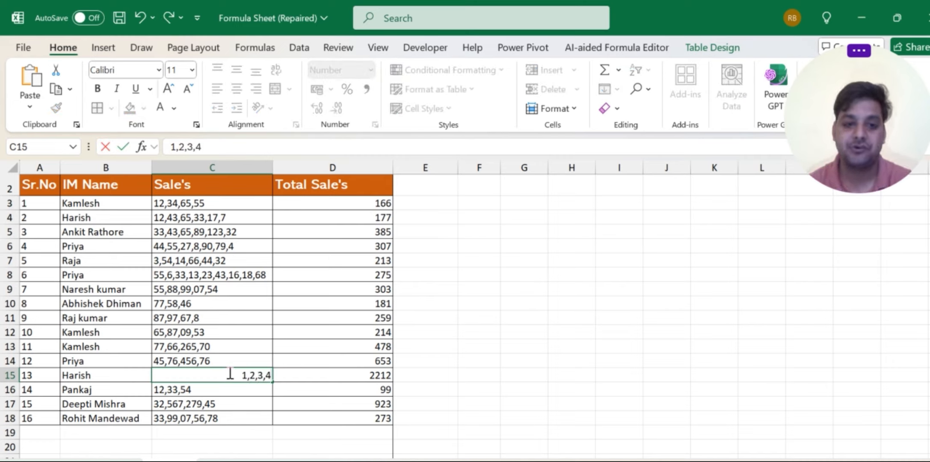
key(Return)
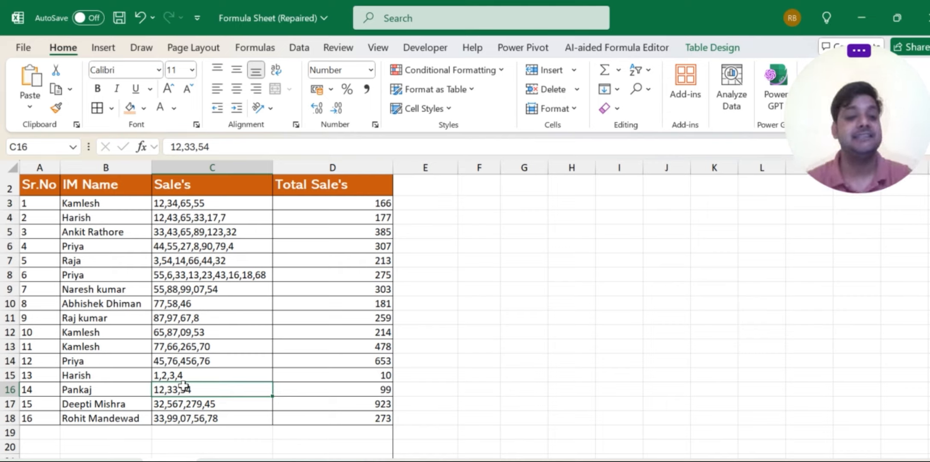
scroll(184, 387, up, 1)
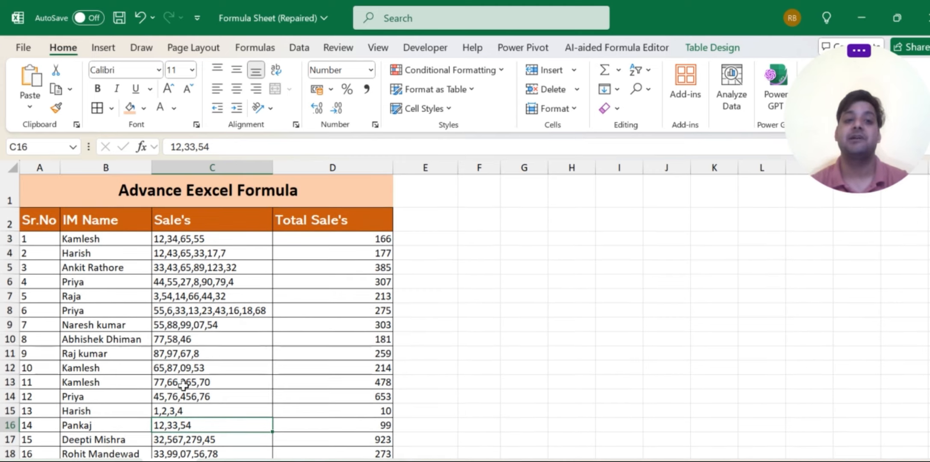